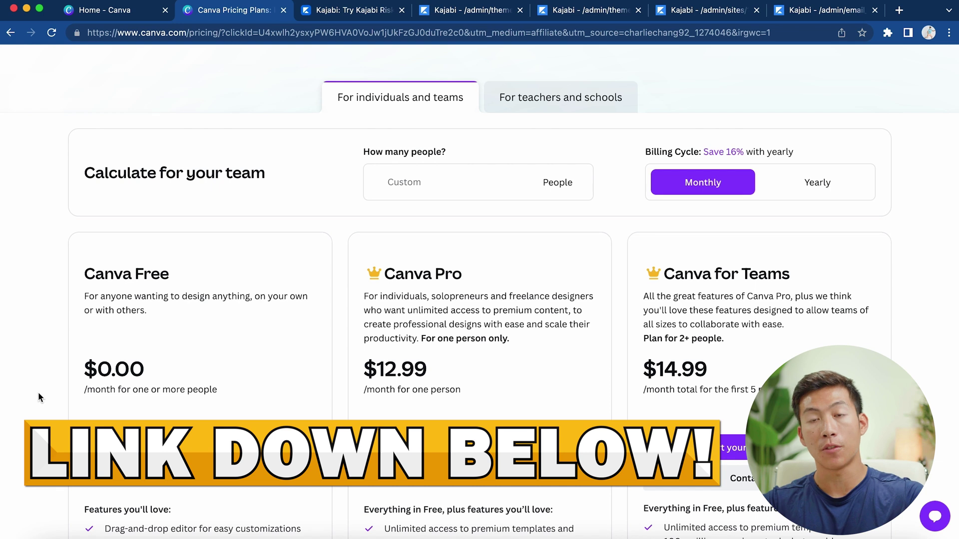
Step: Scroll the Canva pricing plans, then close that tab with Cmd+W
scroll(113, 414, "down", 2)
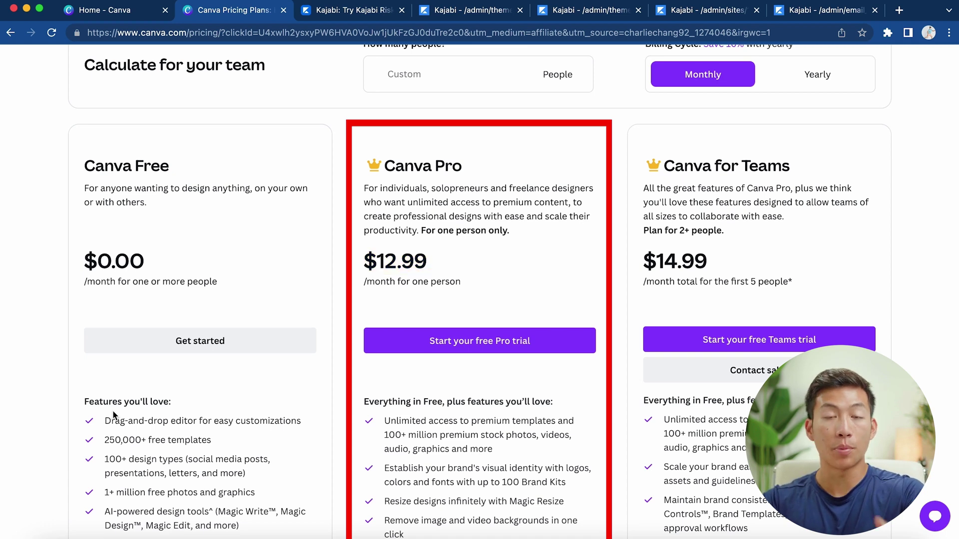
key("super+w")
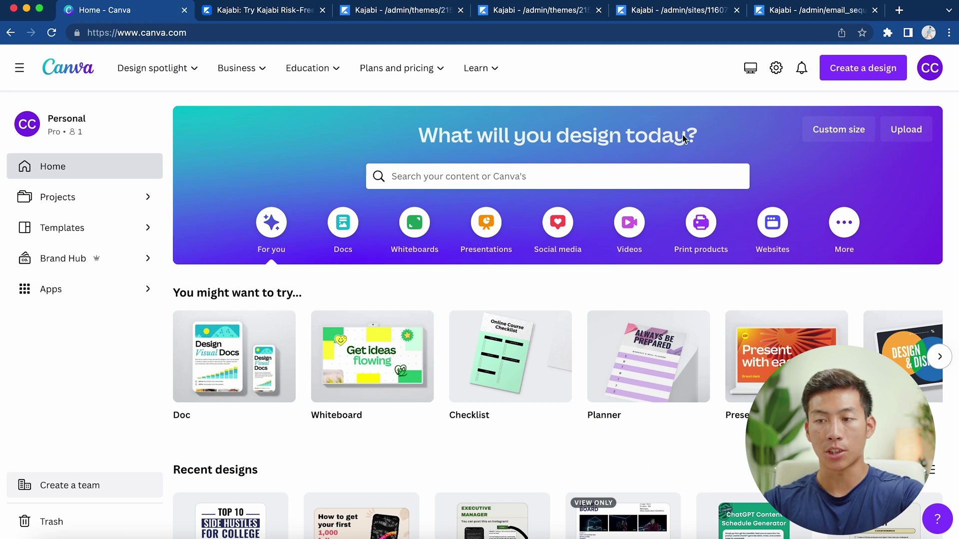
Step: Create a new Ebook Cover design and apply all four pages of the Healthy Snacks template
left_click(855, 76)
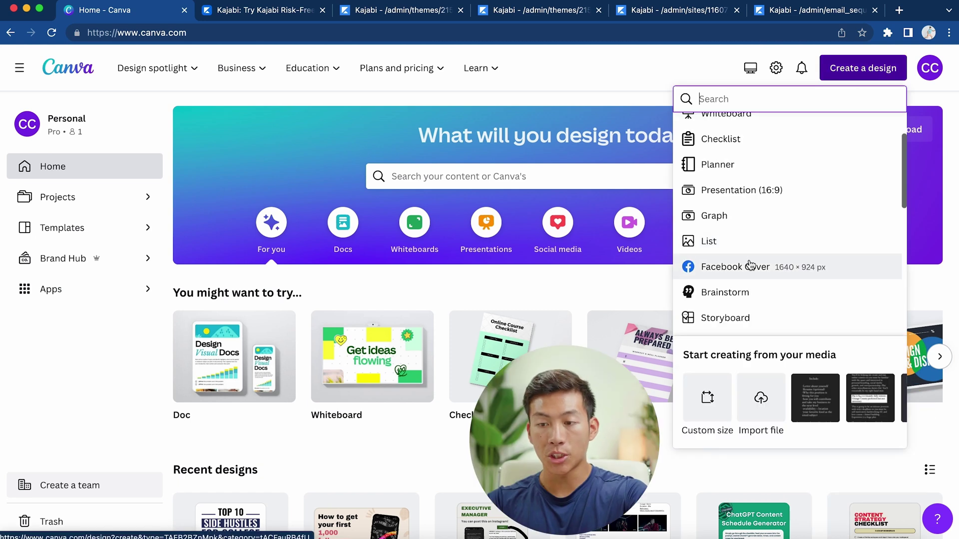
scroll(750, 264, "up", 1)
scroll(750, 264, "down", 5)
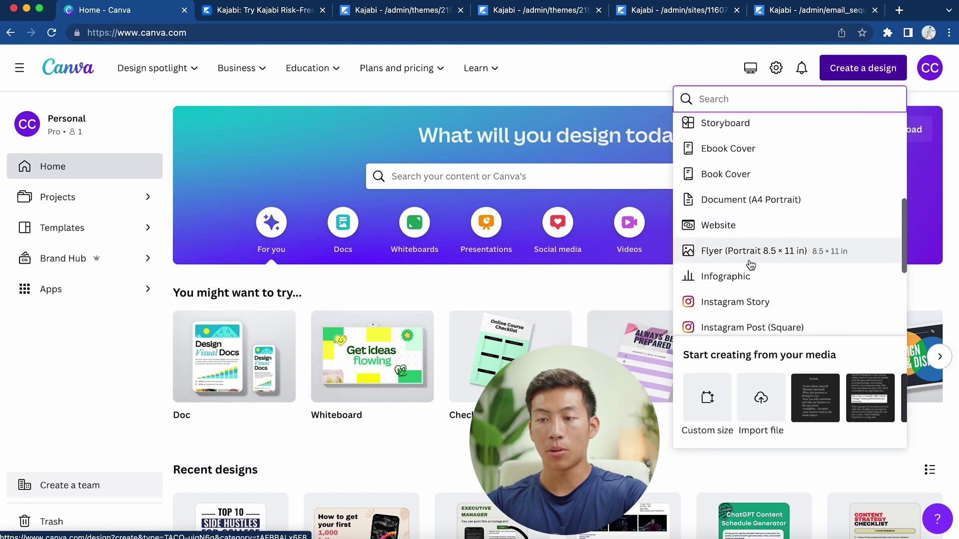
left_click(753, 150)
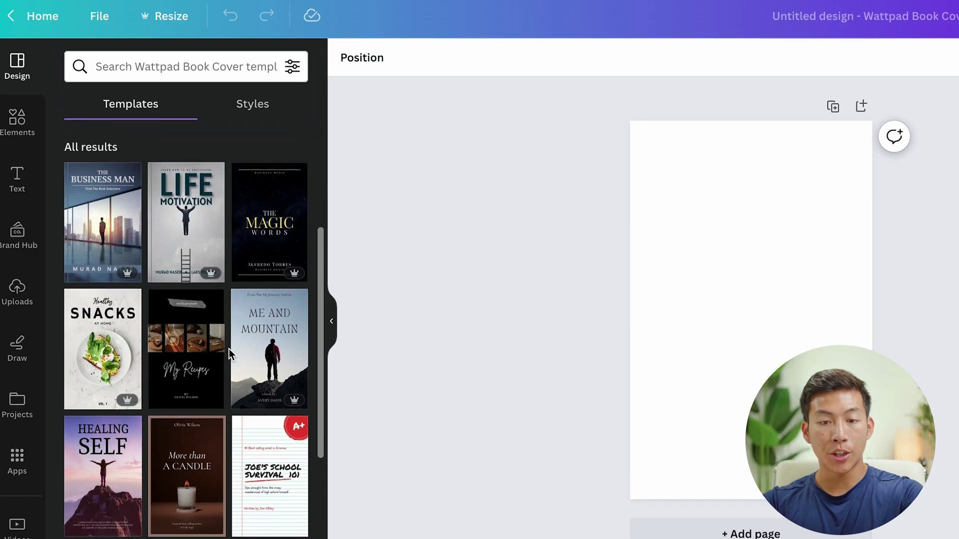
scroll(229, 349, "down", 1)
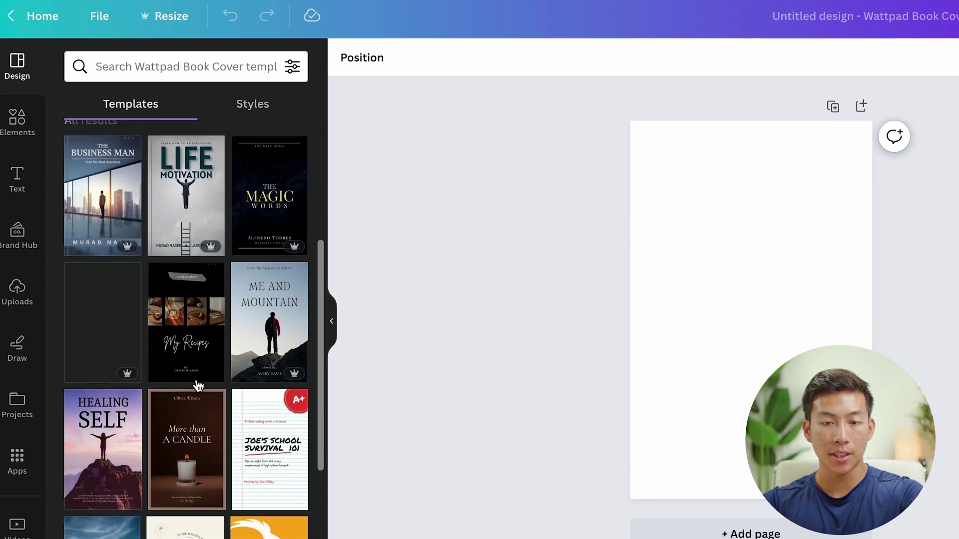
mouse_move(123, 383)
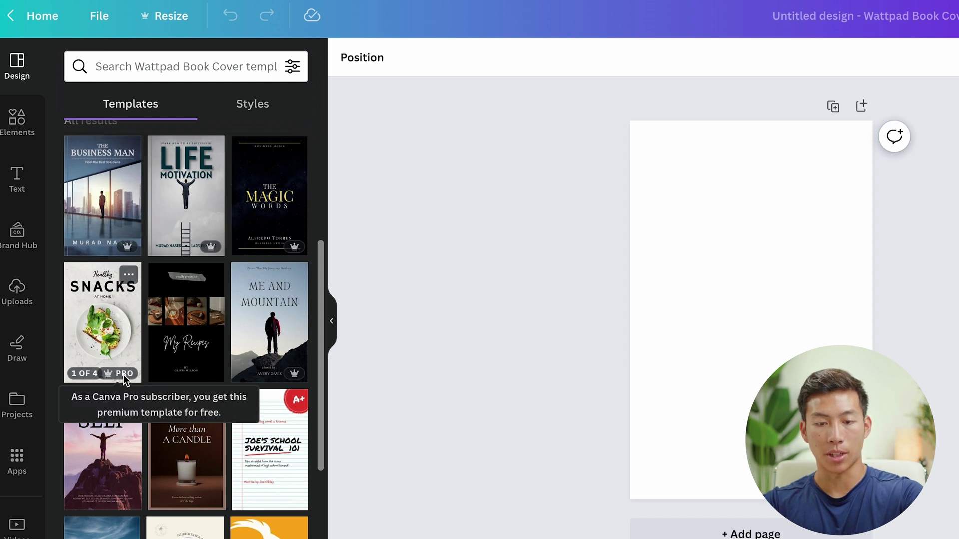
left_click(115, 347)
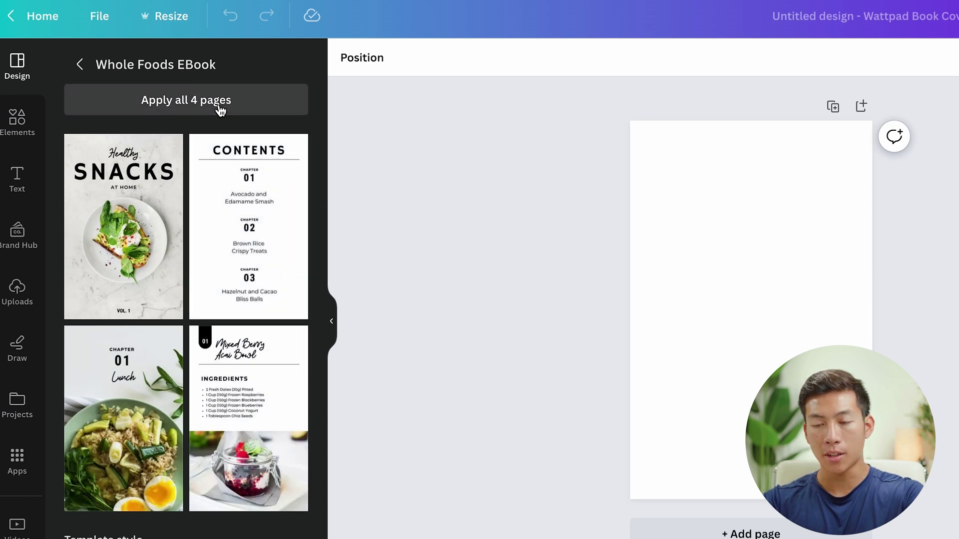
left_click(220, 106)
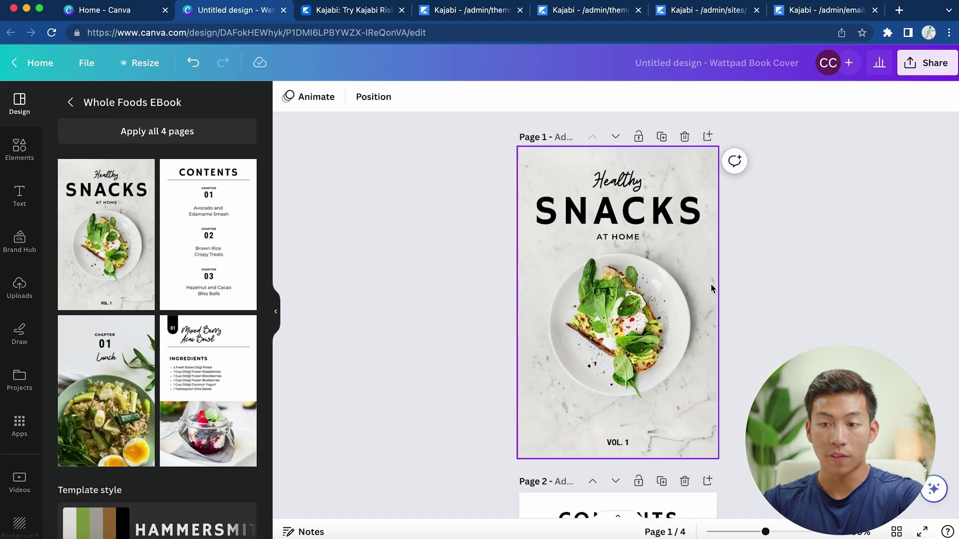
Step: Replace the Healthy heading with a name, and change the title to SNACK over GUIDE
left_click(632, 185)
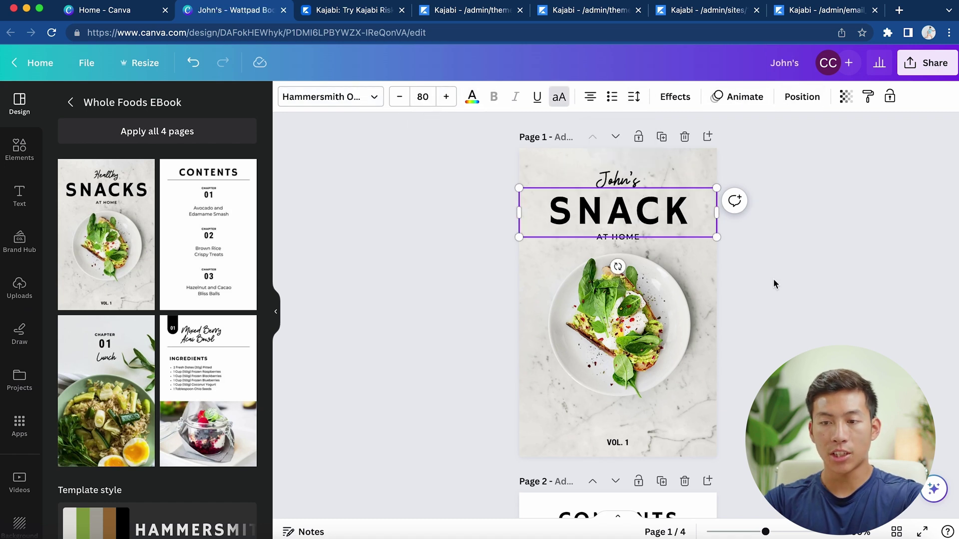
left_click(774, 284)
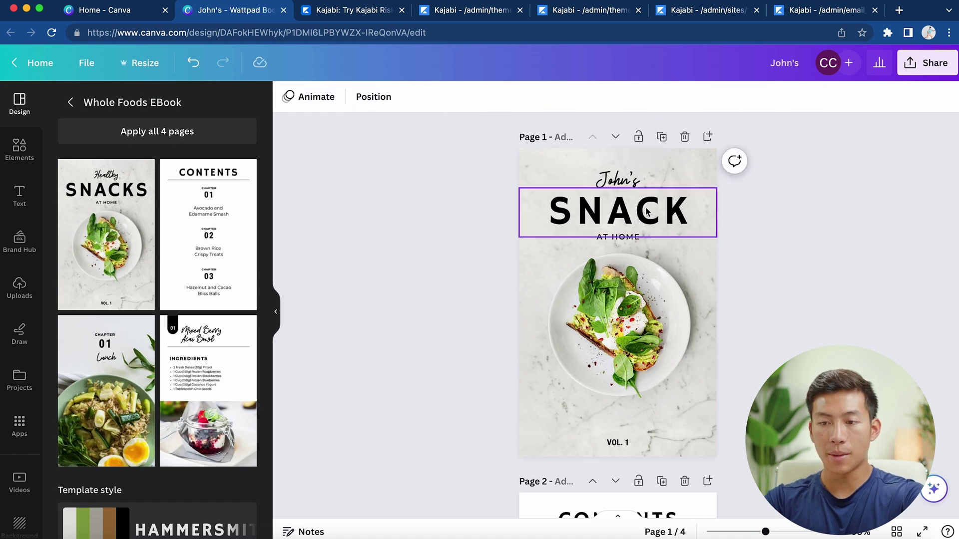
double_click(619, 237)
type("GI")
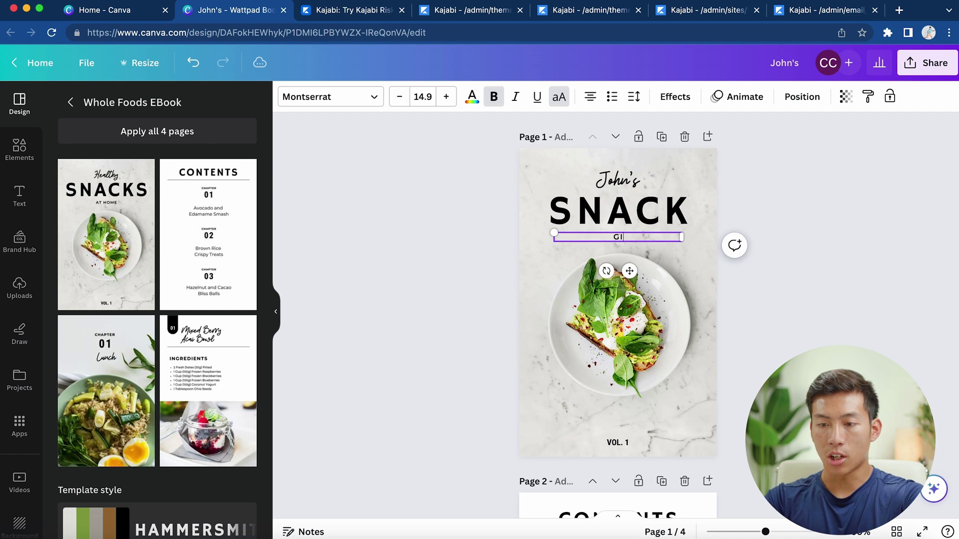
left_click(731, 314)
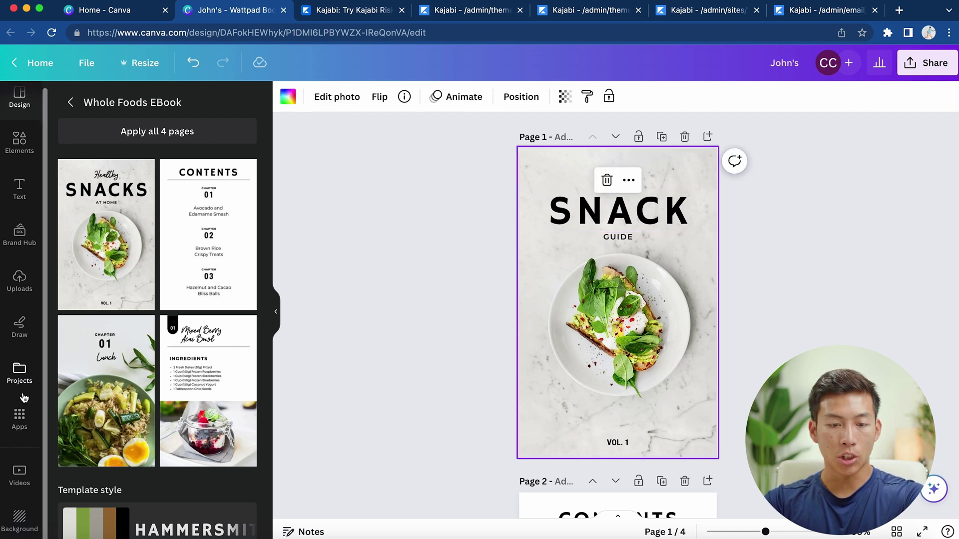
Step: Set the cover background to the white-filtered Food photo of chocolate hearts
left_click(20, 523)
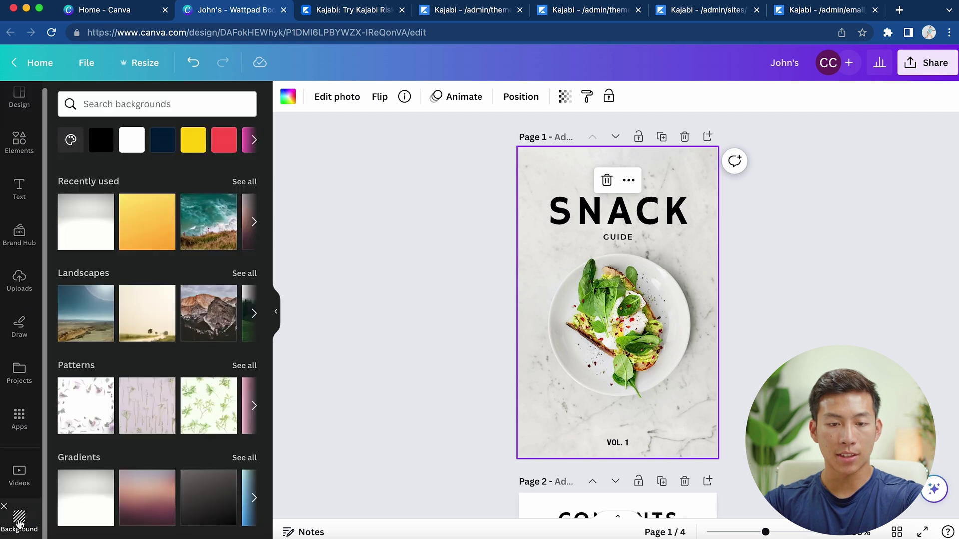
scroll(129, 342, "down", 9)
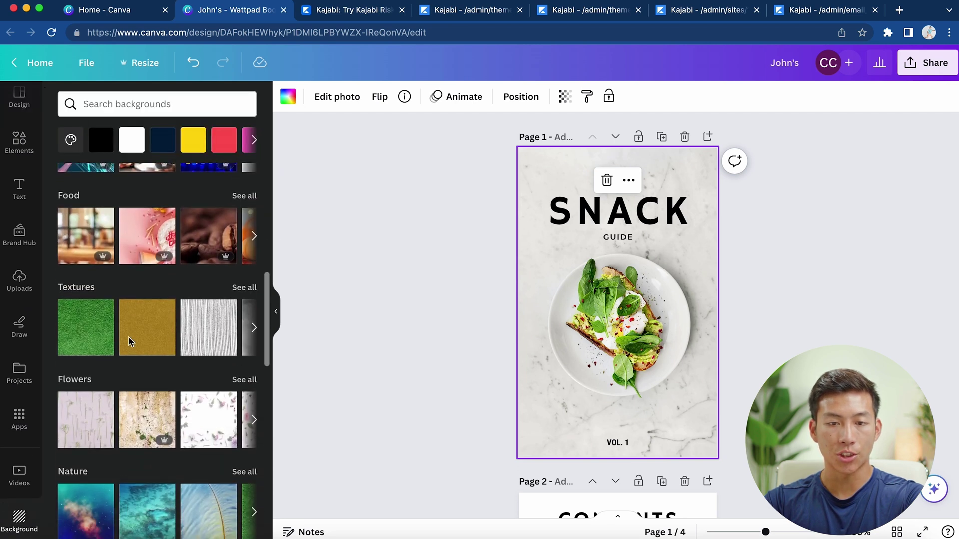
scroll(128, 342, "up", 1)
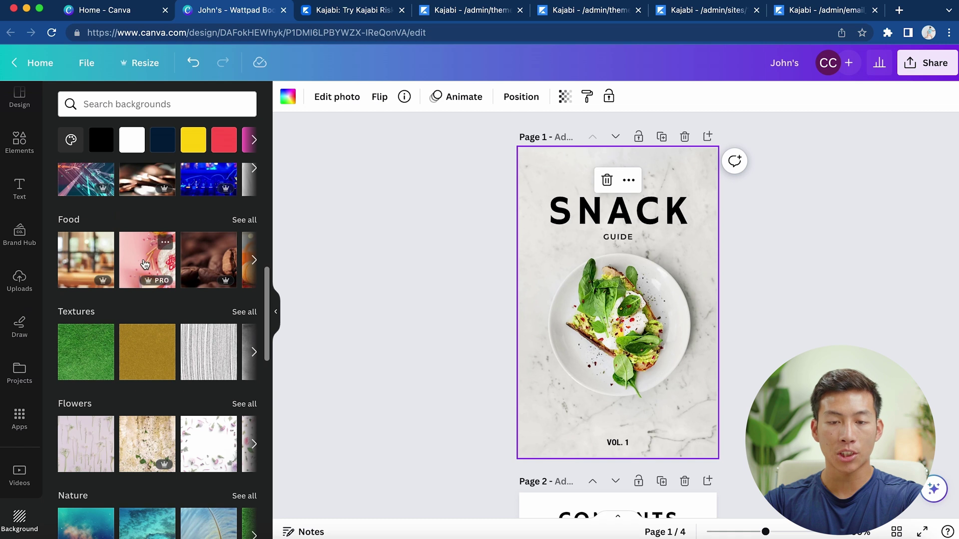
left_click(244, 220)
scroll(181, 347, "down", 1)
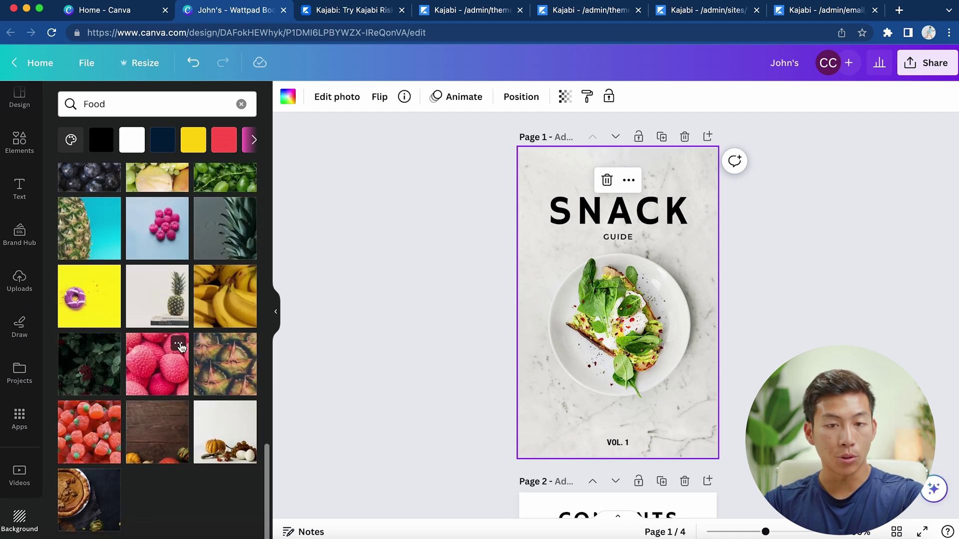
left_click(132, 140)
left_click(104, 344)
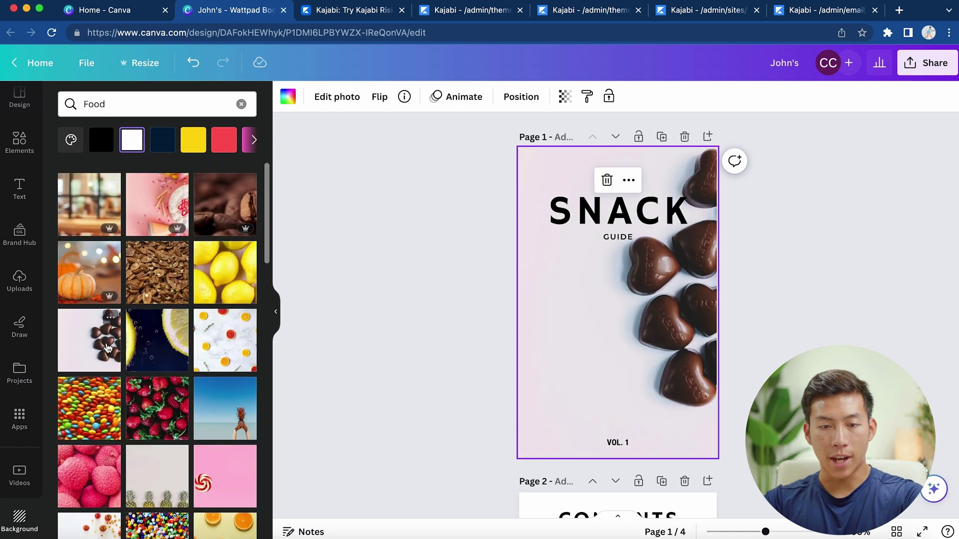
left_click(432, 341)
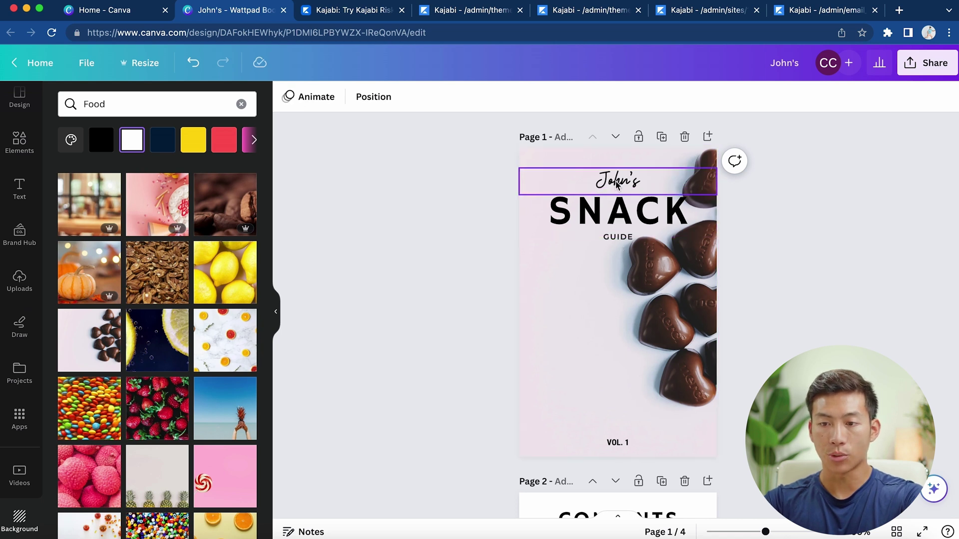
left_click(607, 188)
Step: Move the three title lines lower and make them white with a drop shadow
left_click_drag(618, 183, 618, 279)
left_click(472, 98)
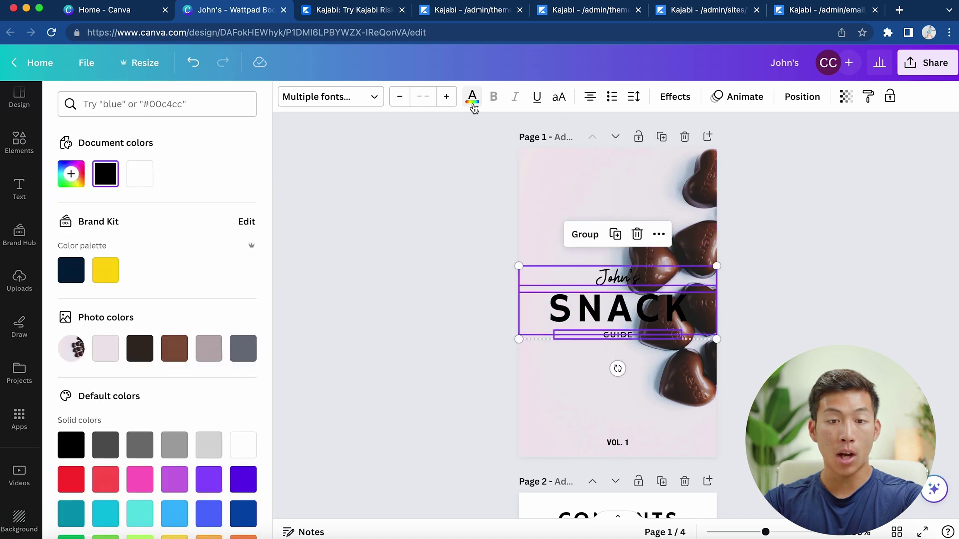
left_click(143, 179)
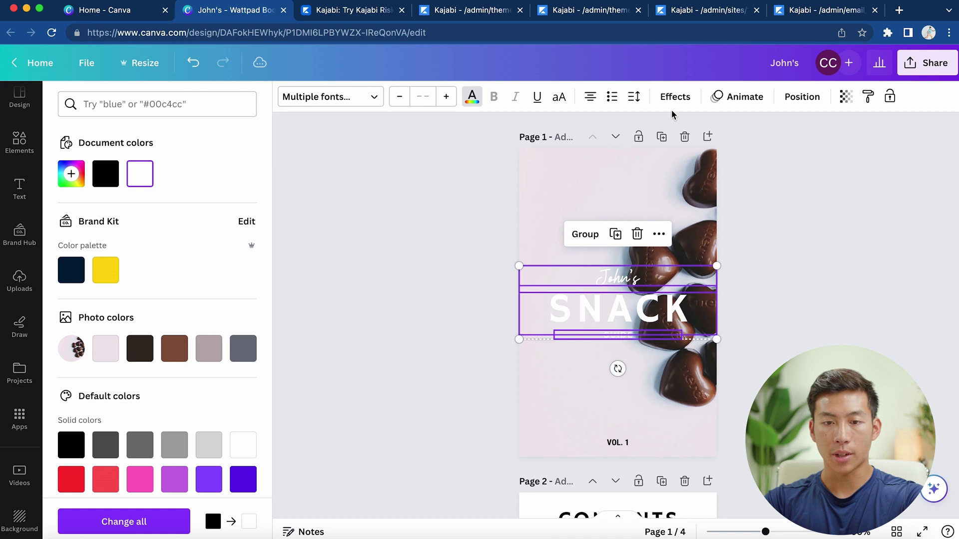
left_click(675, 97)
left_click(158, 185)
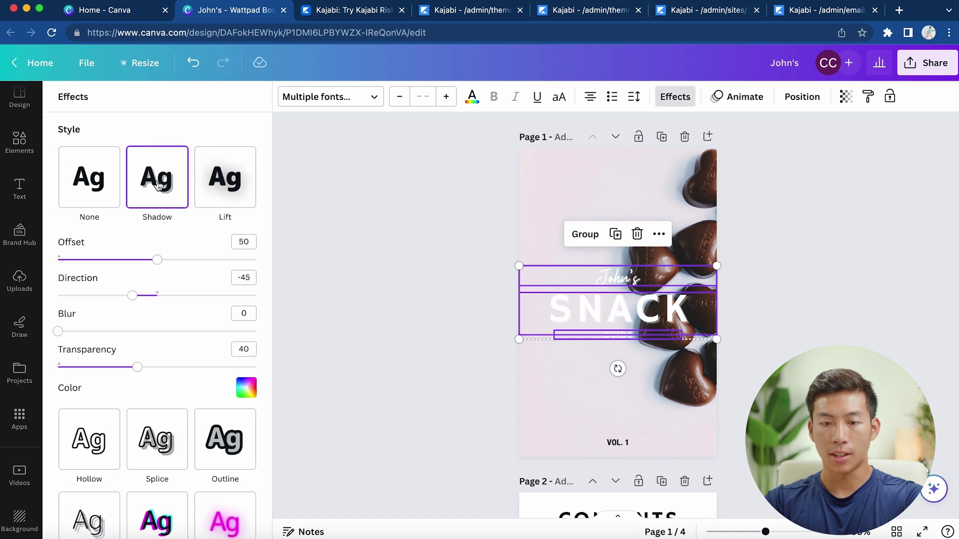
left_click(244, 390)
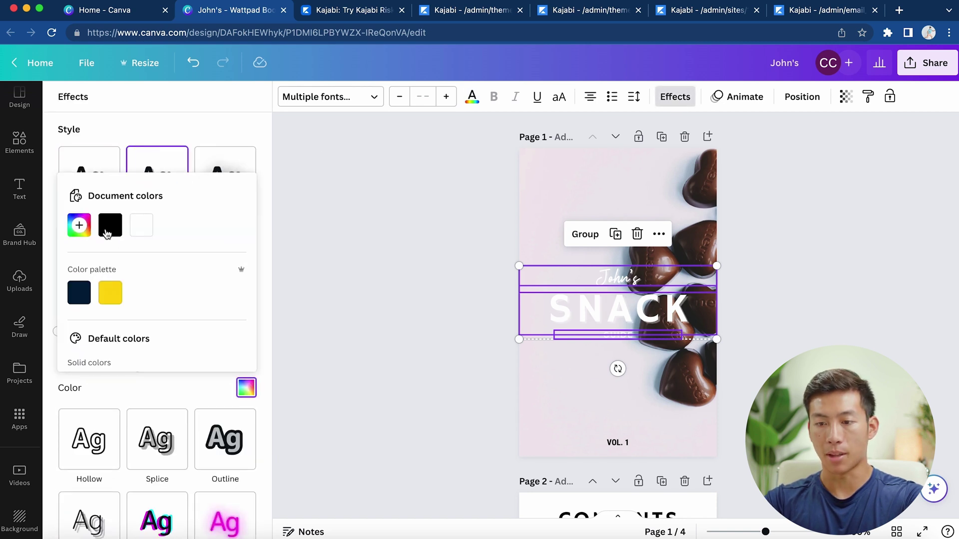
left_click(472, 337)
scroll(472, 336, "down", 8)
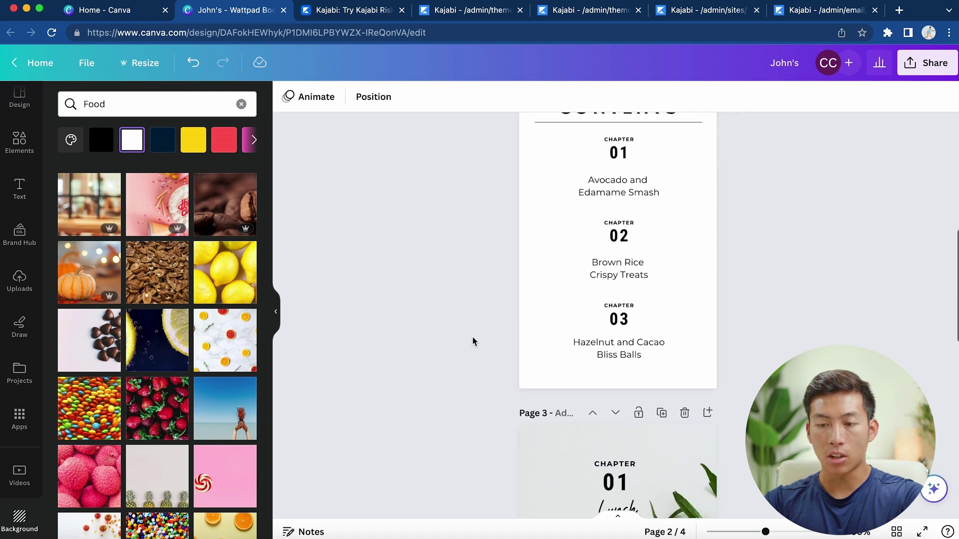
Step: Download all four ebook pages through Share > Download with file type PDF Print
scroll(472, 336, "down", 10)
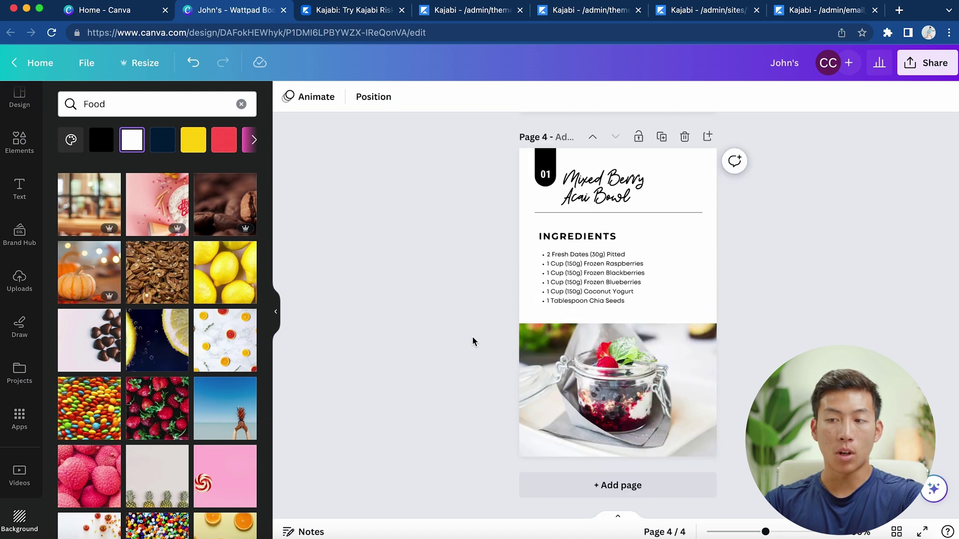
left_click(924, 76)
left_click(796, 385)
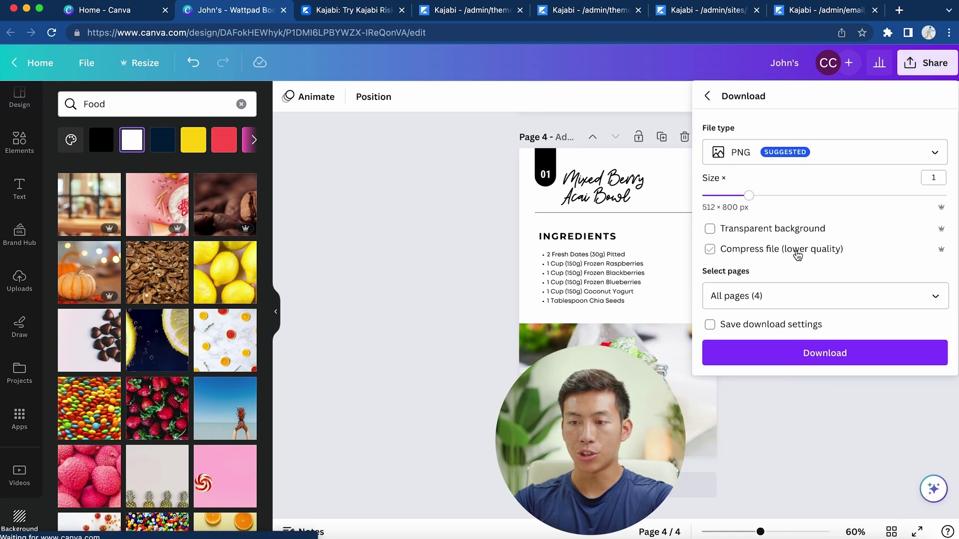
left_click(799, 152)
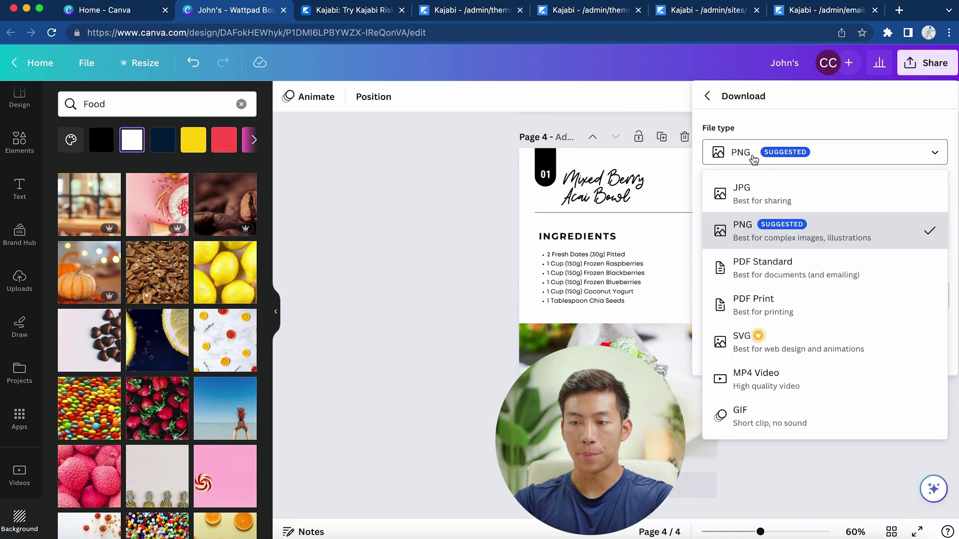
left_click(807, 310)
left_click(814, 371)
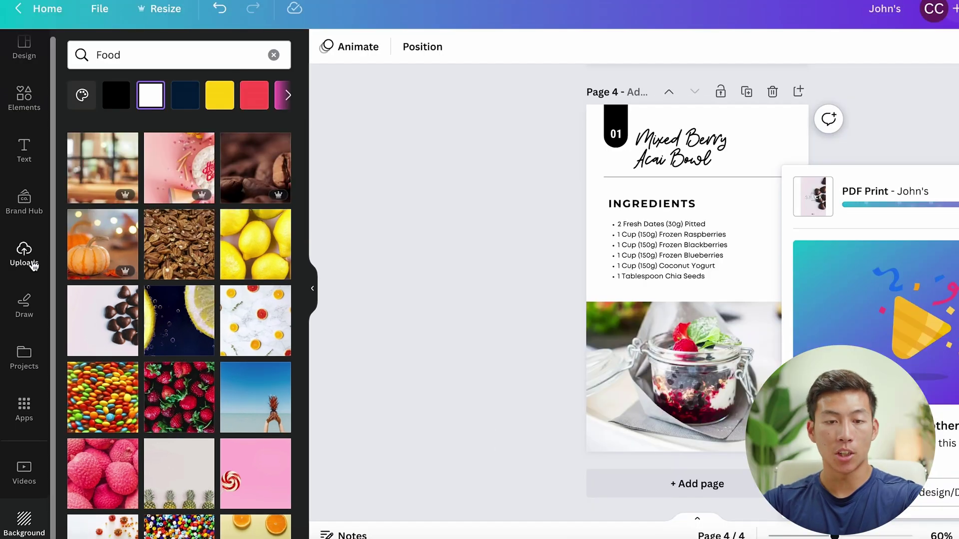
Step: Browse the Elements library of graphics in the Canva sidebar
scroll(33, 263, "up", 1)
left_click(28, 114)
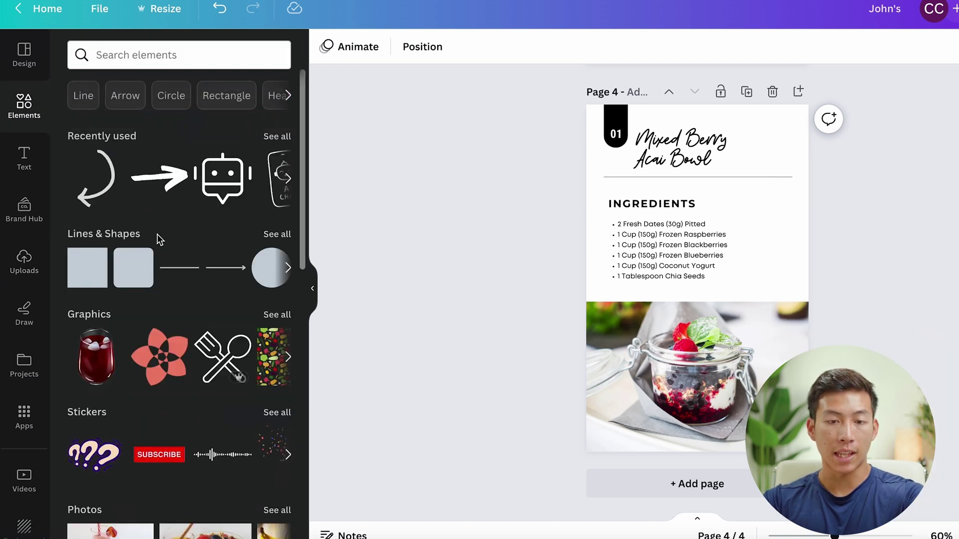
scroll(156, 235, "down", 1)
scroll(174, 245, "down", 1)
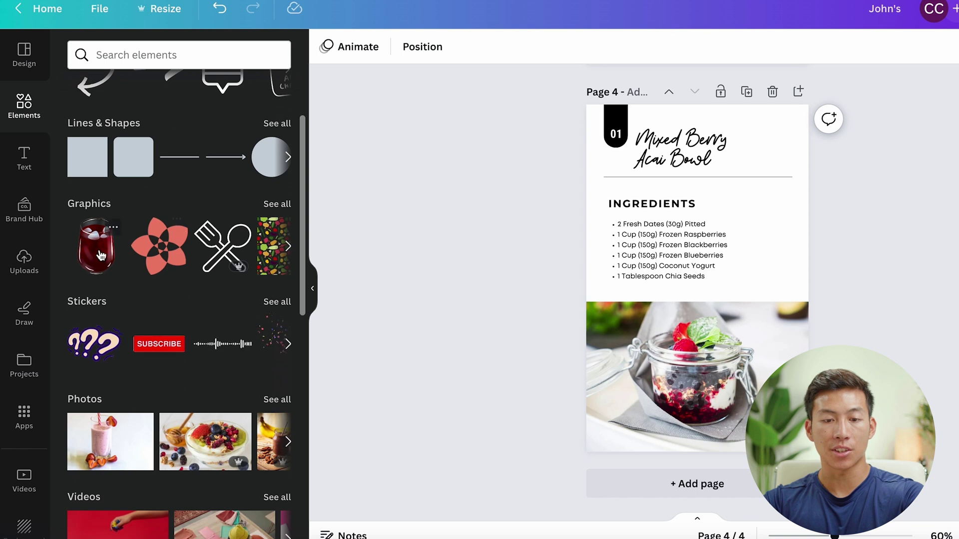
scroll(135, 290, "down", 2)
scroll(146, 306, "down", 2)
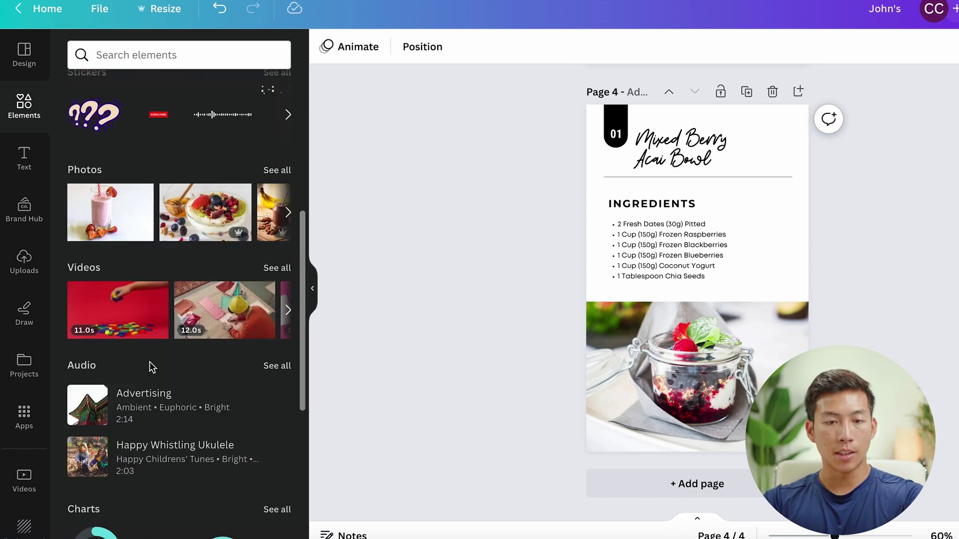
Step: Add the pink GLOW font combination over the ingredients list and start editing its wording
left_click(25, 162)
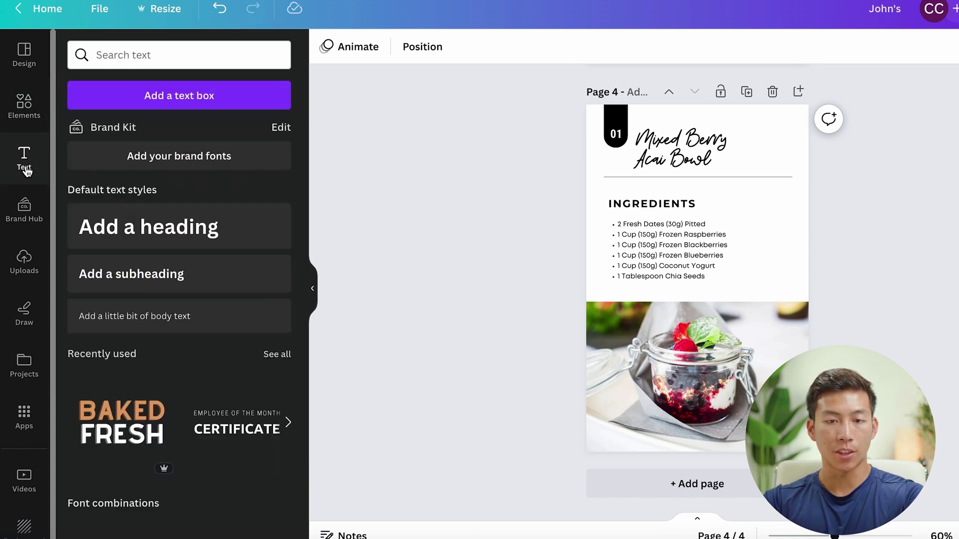
scroll(160, 306, "down", 1)
scroll(162, 308, "down", 4)
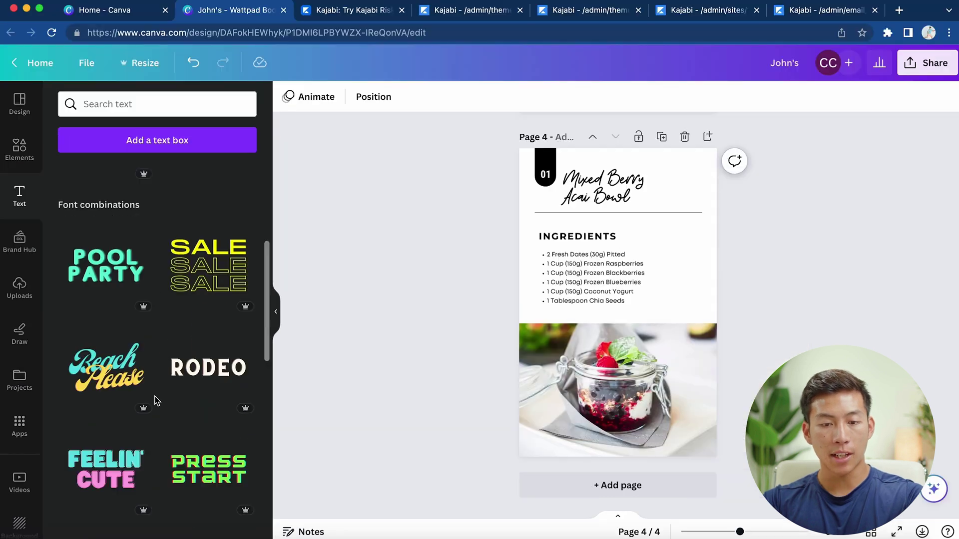
scroll(156, 399, "down", 3)
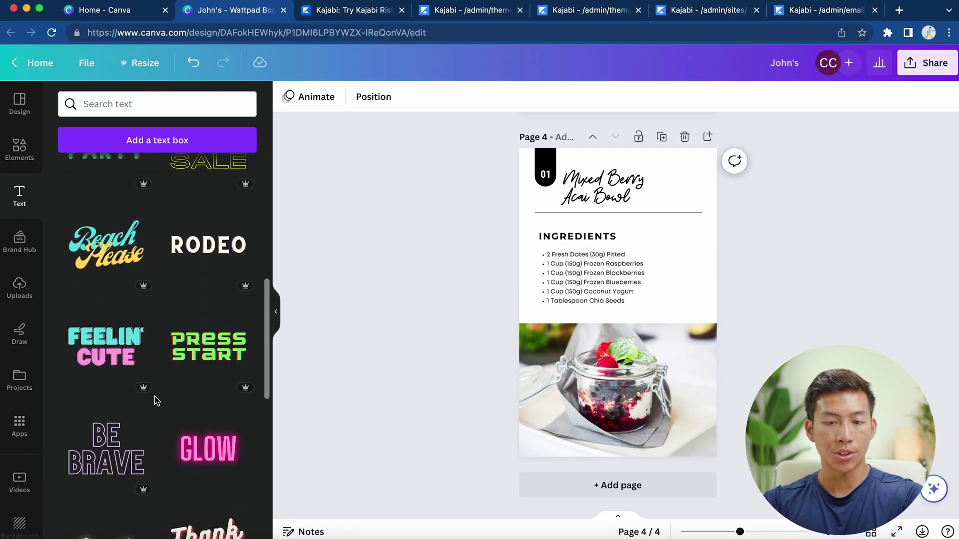
left_click(209, 402)
mouse_move(637, 314)
left_mouse_down()
mouse_move(665, 323)
mouse_move(630, 317)
mouse_move(635, 302)
mouse_move(623, 328)
mouse_move(624, 260)
mouse_move(624, 305)
left_mouse_up()
double_click(624, 304)
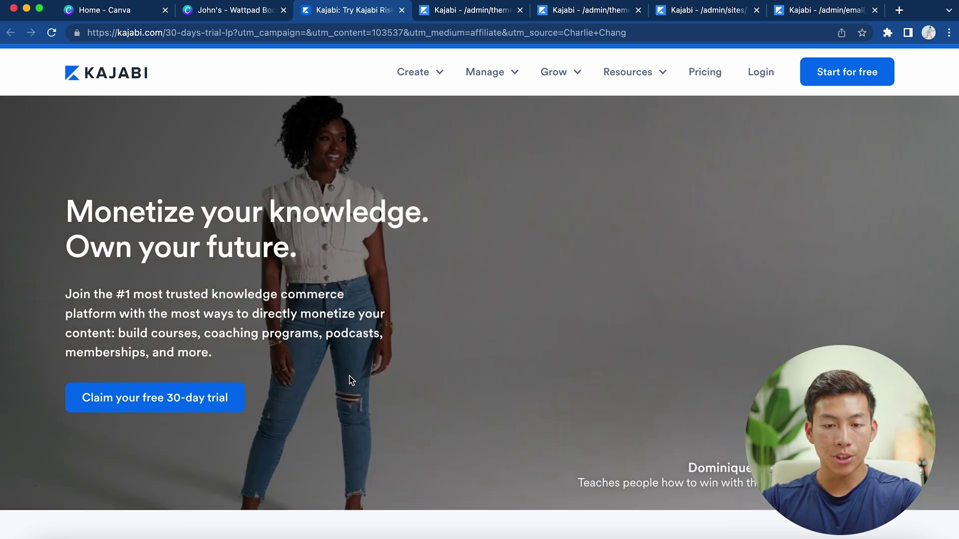
Step: Begin signing up for Kajabi's free 30-day trial and scroll the page
left_click(187, 395)
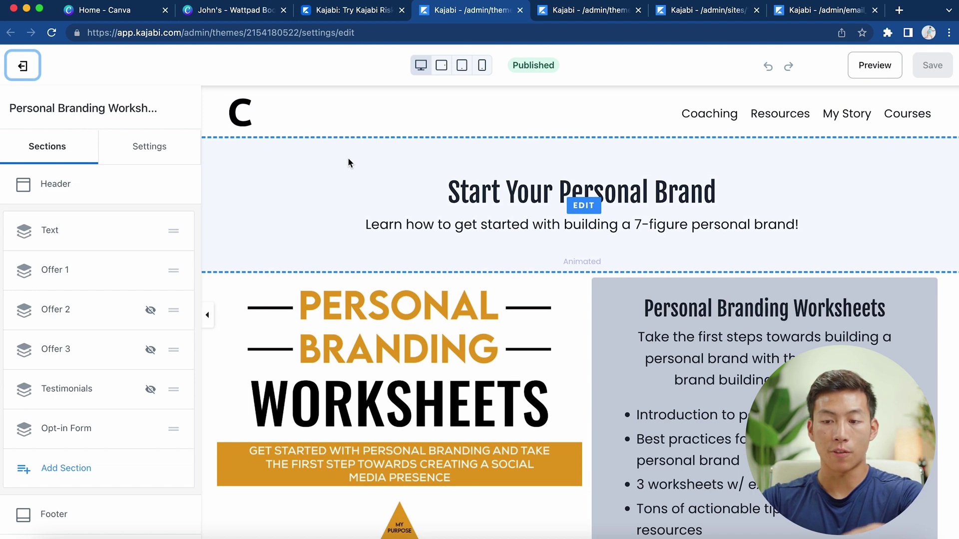
scroll(348, 157, "down", 10)
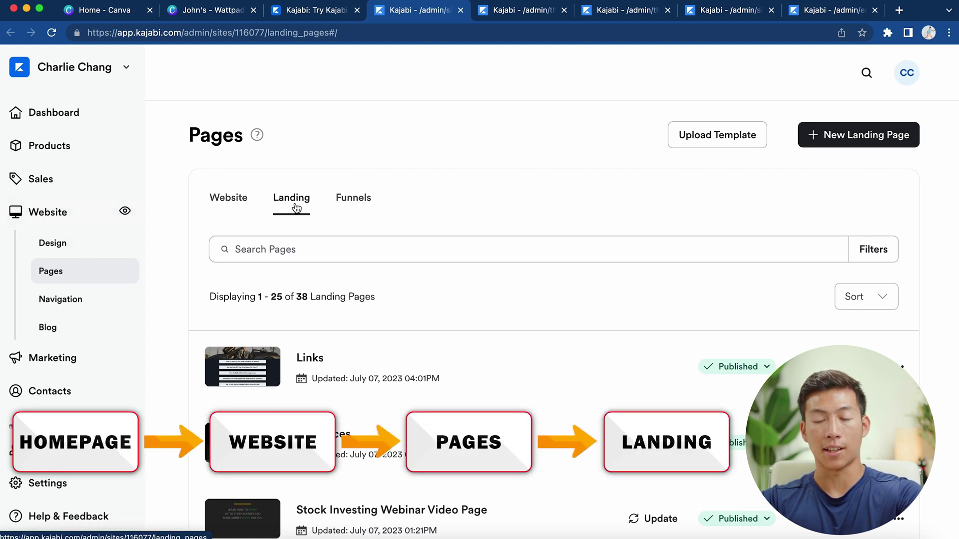
Step: Create a landing page from the Blank template titled 'lead gen magnet demo'
left_click(859, 136)
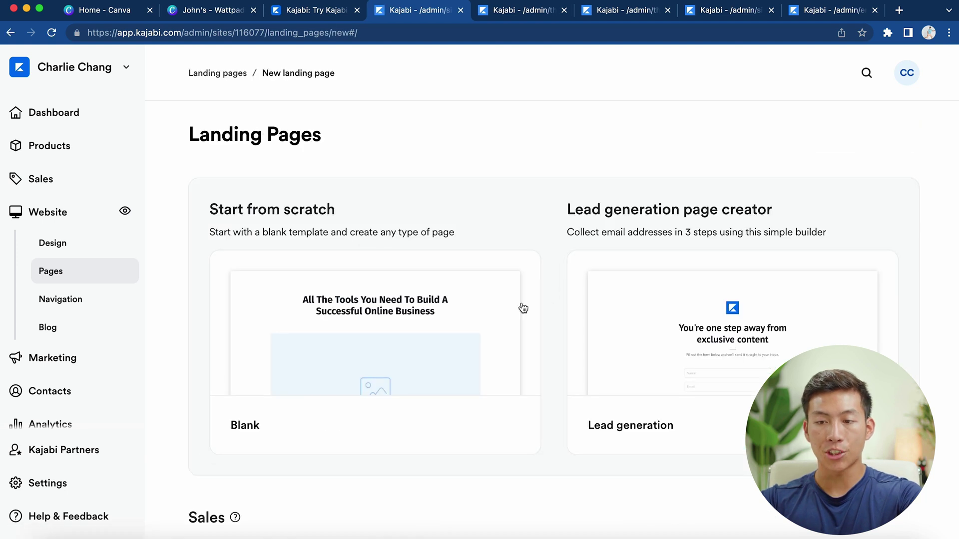
scroll(639, 416, "down", 5)
scroll(639, 417, "down", 10)
scroll(352, 383, "up", 14)
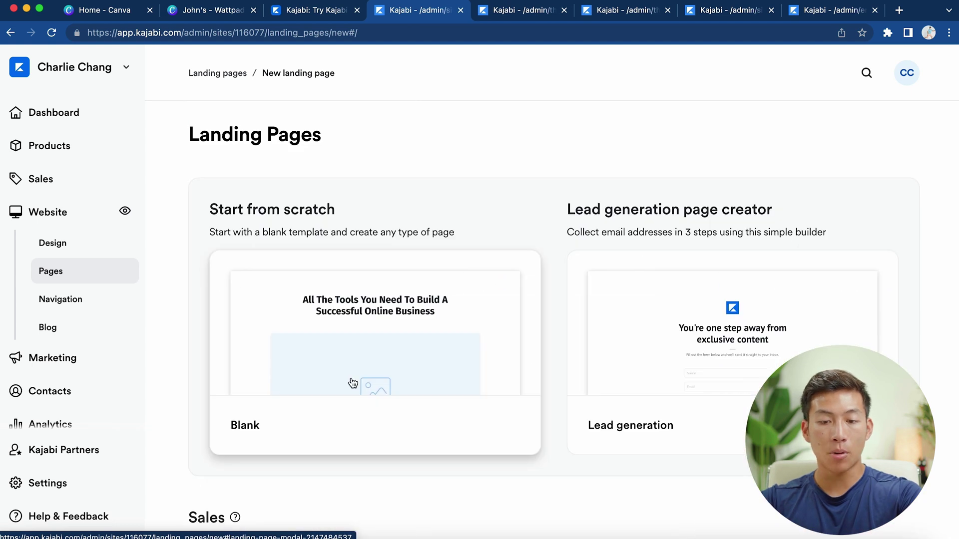
left_click(353, 383)
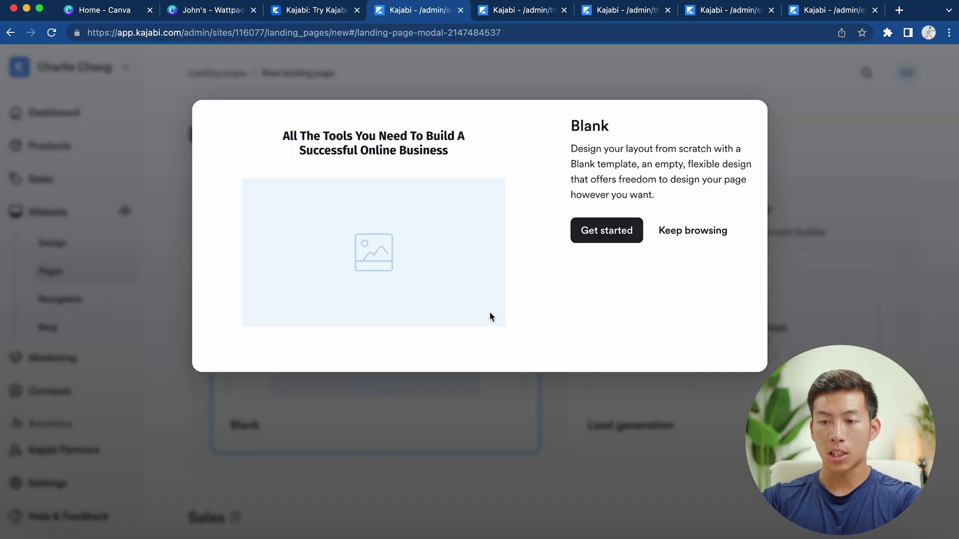
left_click(607, 236)
type("lead gen magnet demo")
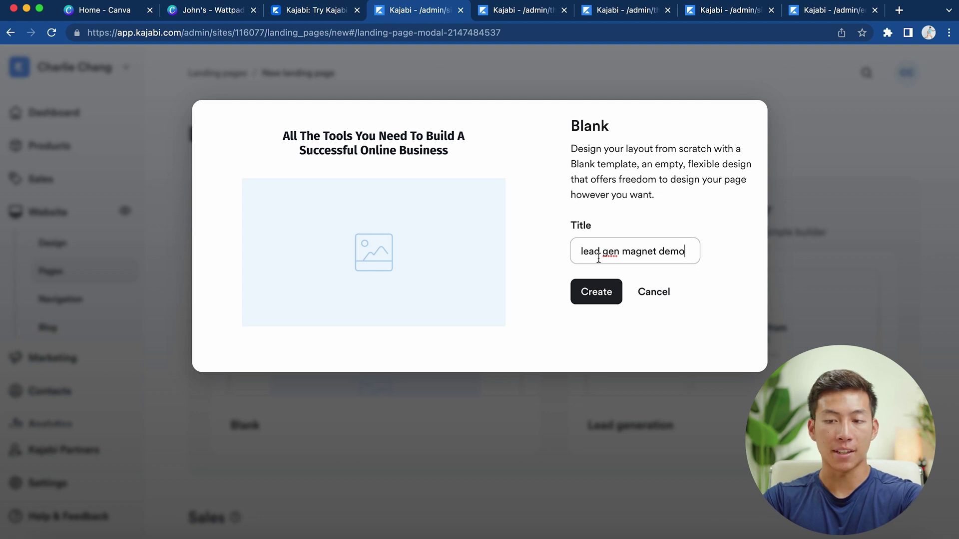
left_click(606, 294)
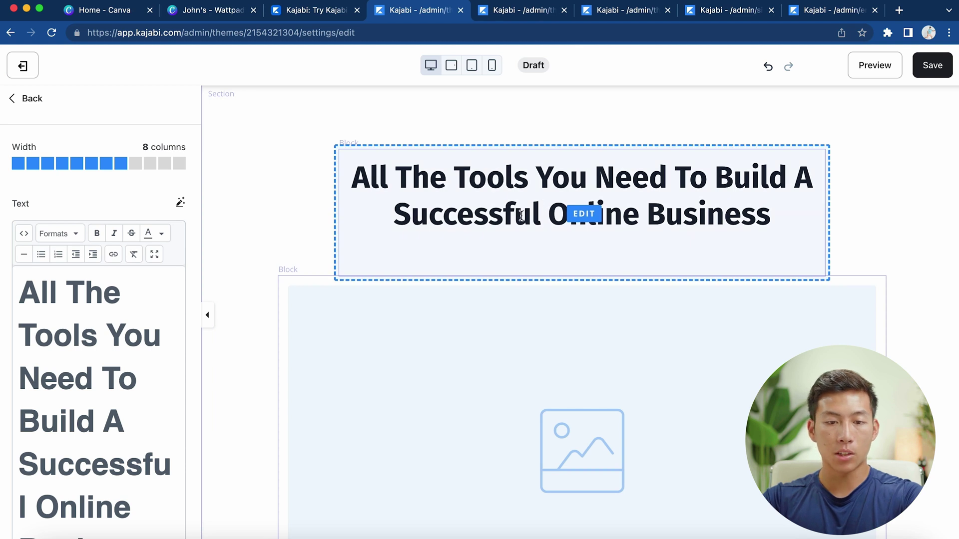
Step: Change the page heading to 'Lead Gen Magnet Demo', deleting the leftover old words
left_click(98, 403)
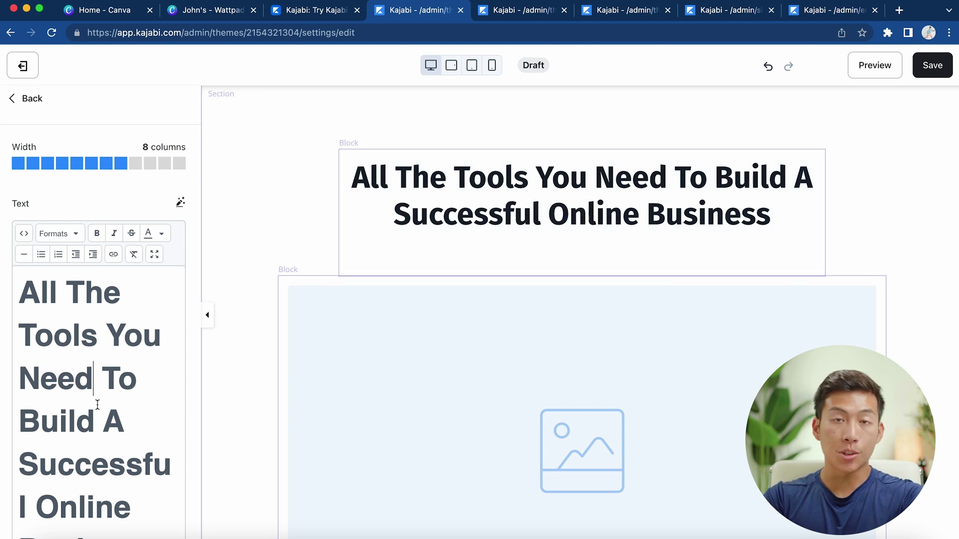
double_click(44, 294)
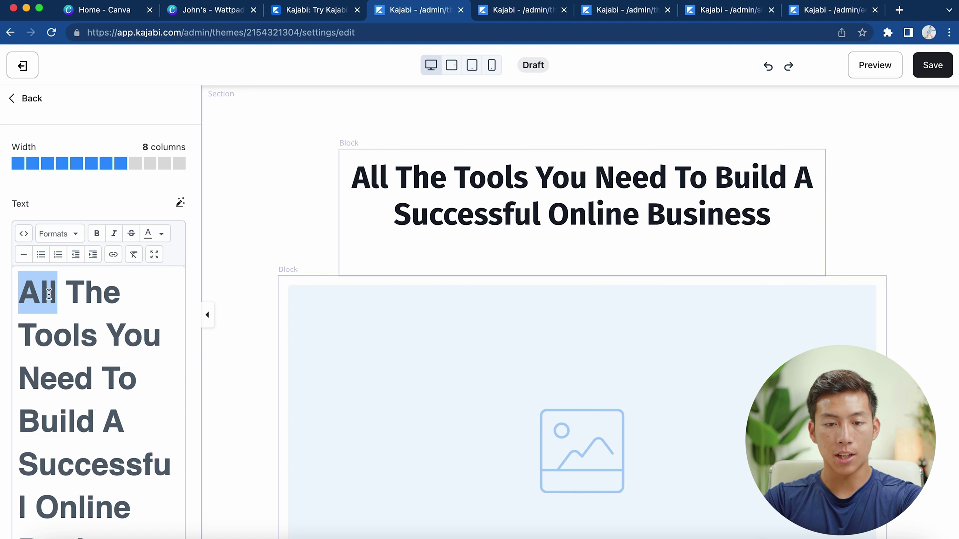
type("Lead Gen Ma")
type("gnet Demo")
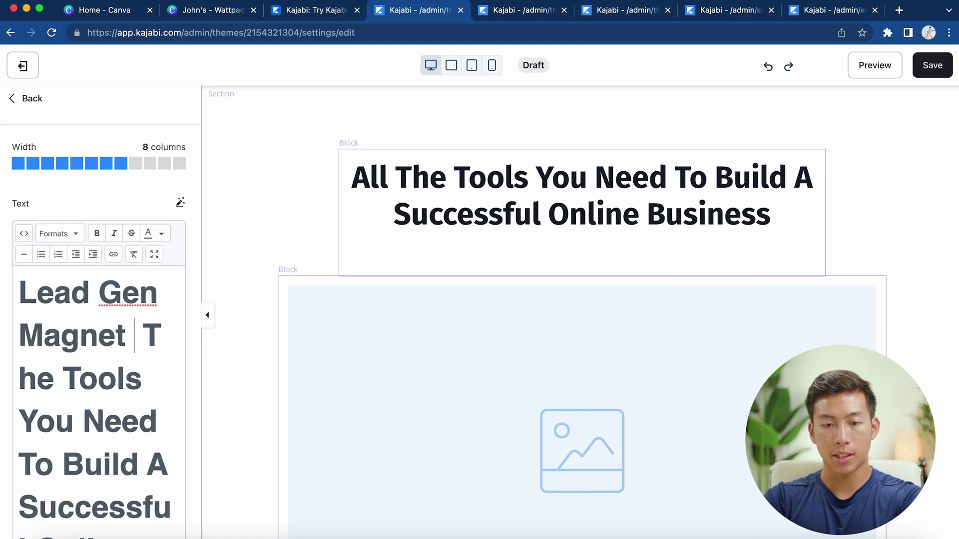
left_click_drag(114, 377, 165, 538)
key("BackSpace")
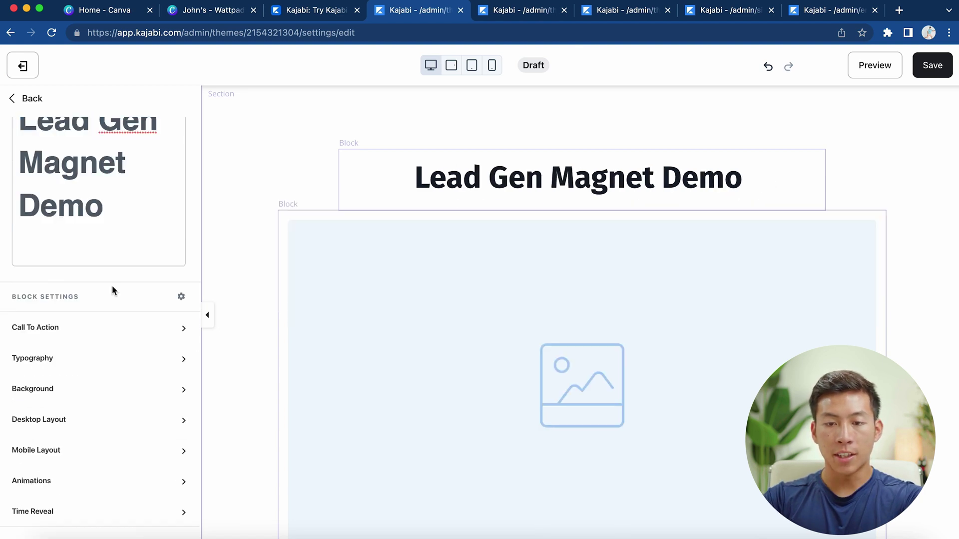
Step: Add a form block to the Hero section, then switch to the Personal Branding Worksheets editor
left_click(367, 320)
scroll(367, 322, "down", 1)
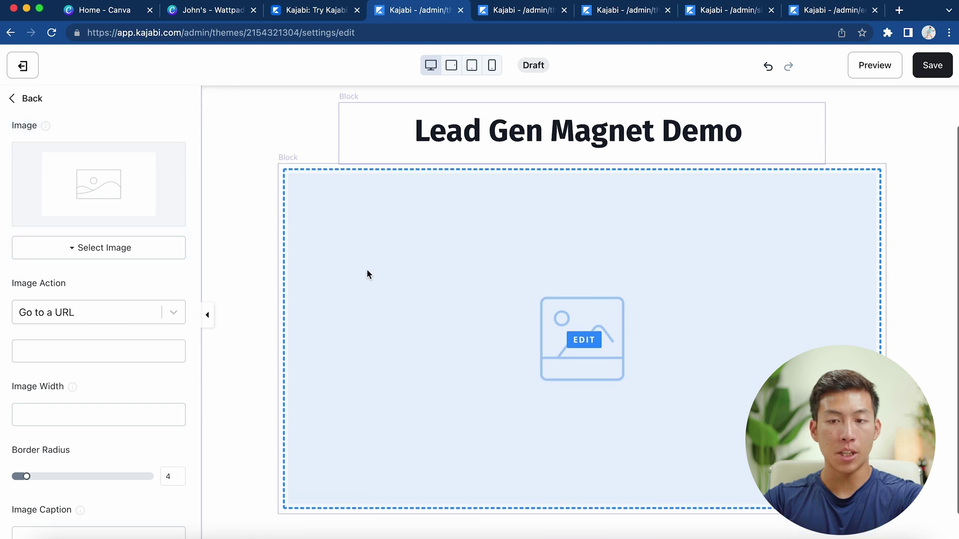
left_click(22, 98)
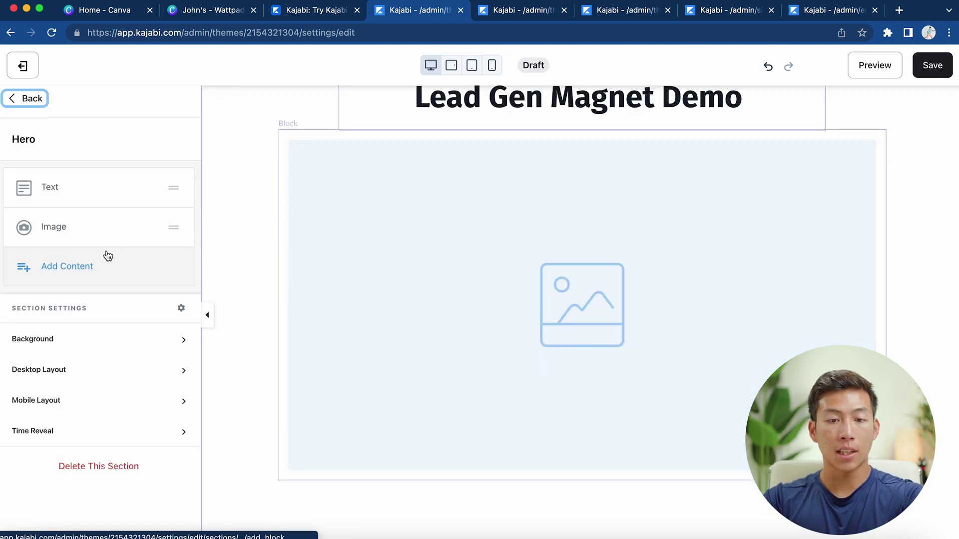
left_click(78, 272)
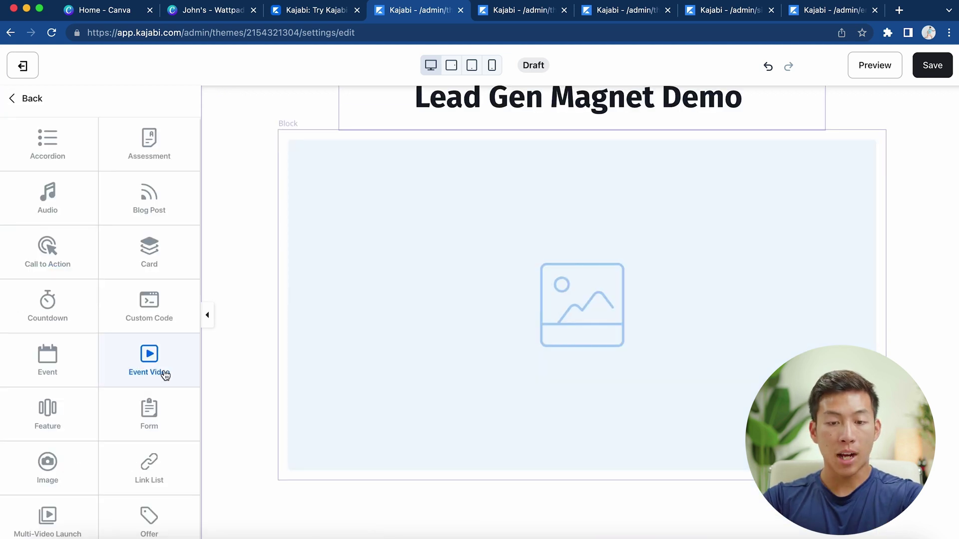
left_click(158, 414)
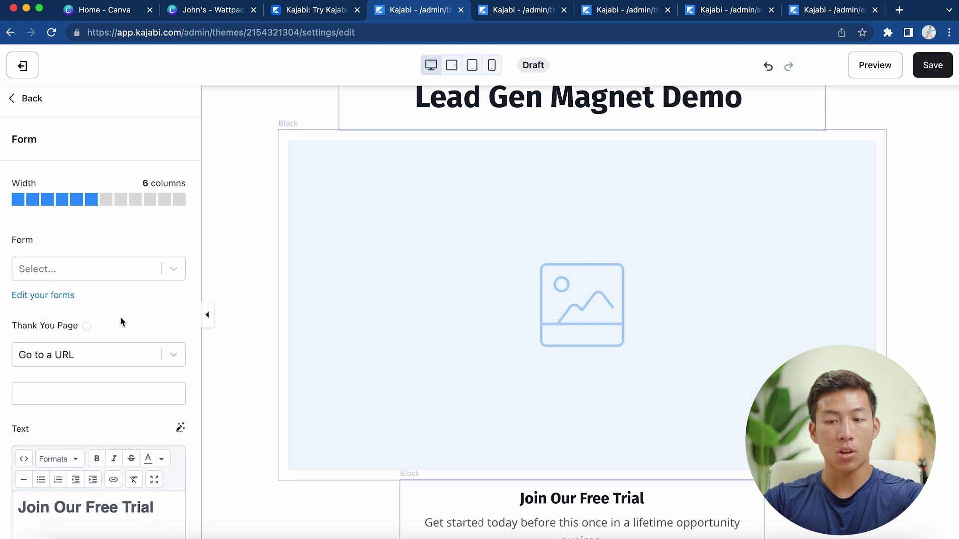
scroll(125, 295, "down", 5)
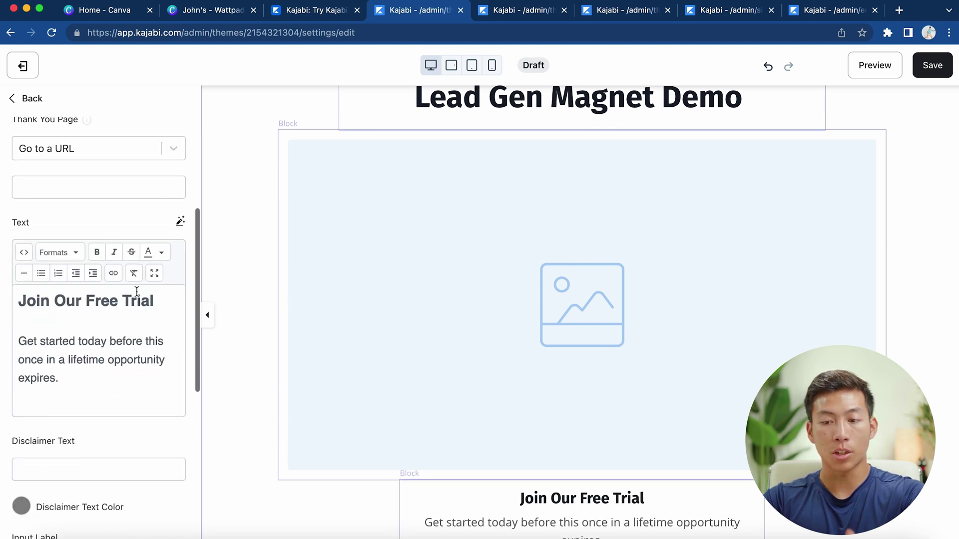
scroll(323, 356, "down", 3)
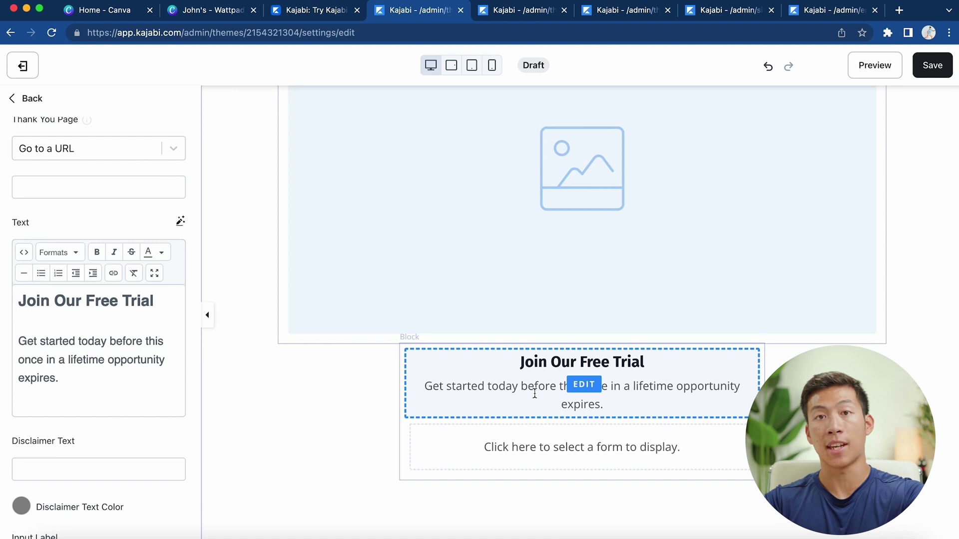
key("ctrl+Tab")
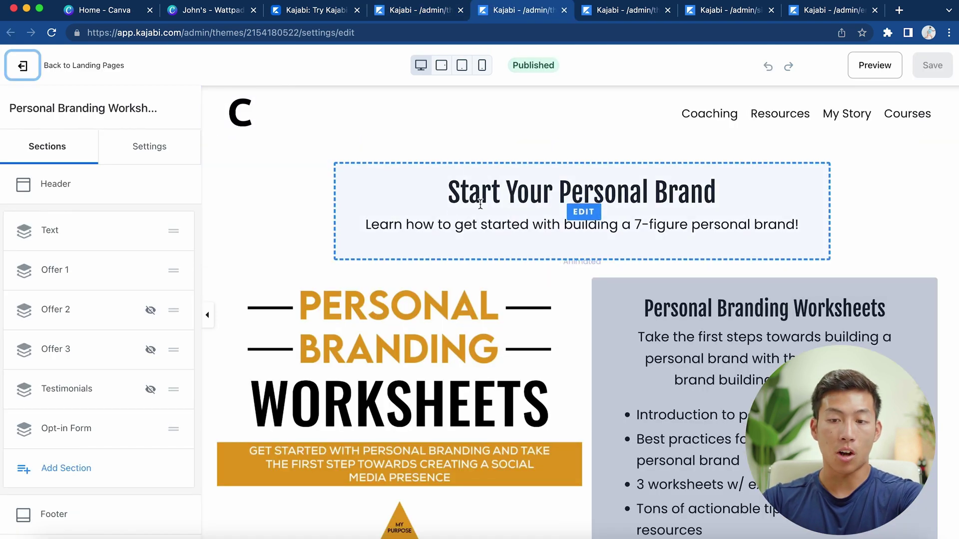
left_click(481, 203)
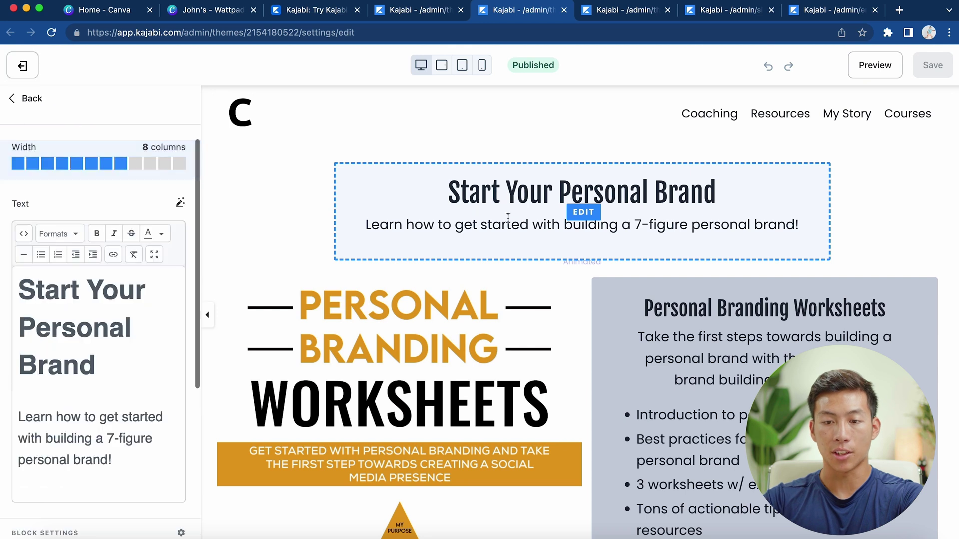
scroll(439, 261, "down", 3)
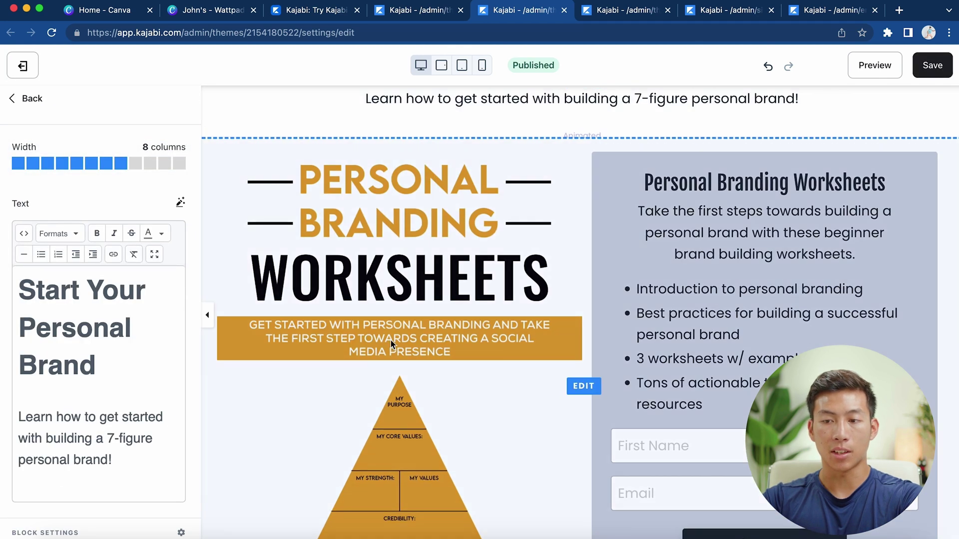
scroll(439, 262, "down", 2)
scroll(439, 270, "up", 2)
left_click(726, 242)
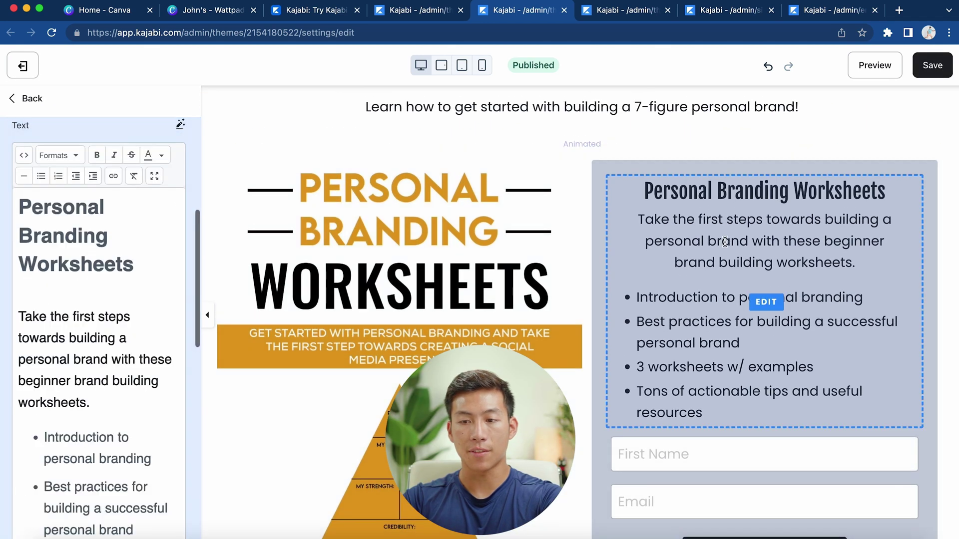
scroll(714, 325, "down", 3)
left_click(704, 404)
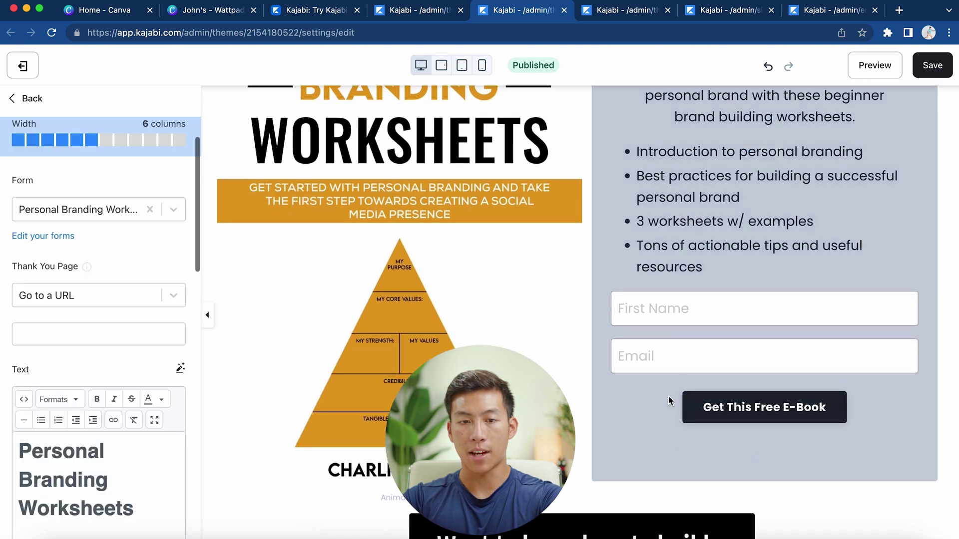
scroll(676, 364, "down", 6)
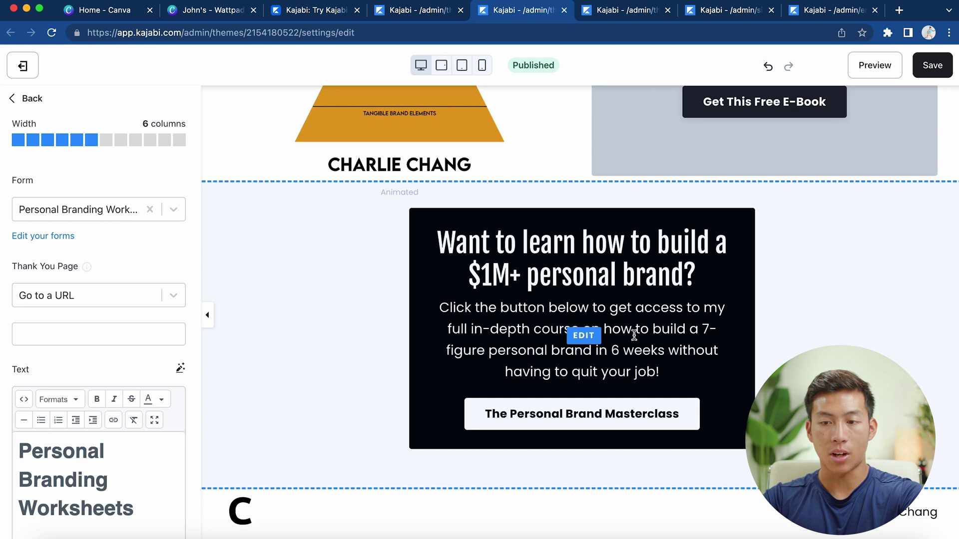
scroll(634, 334, "up", 5)
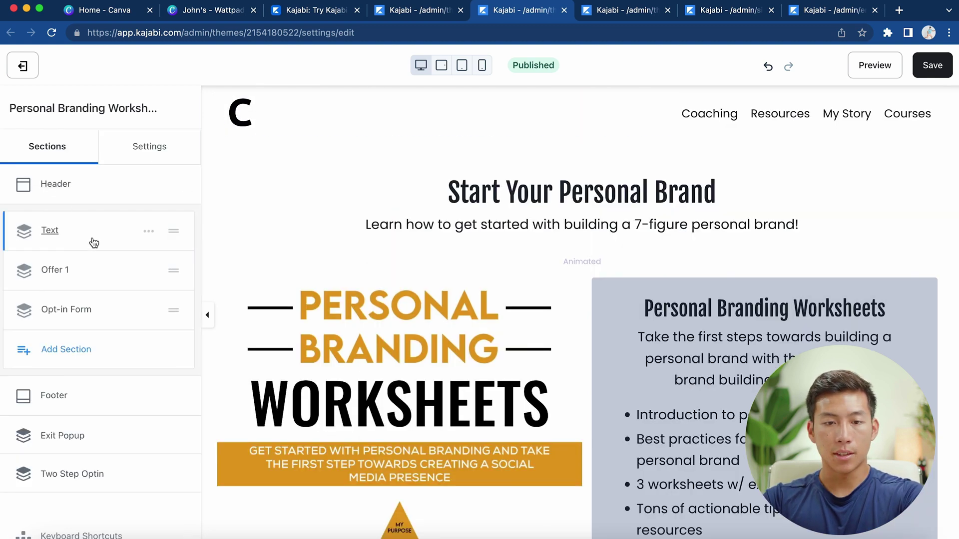
mouse_move(53, 270)
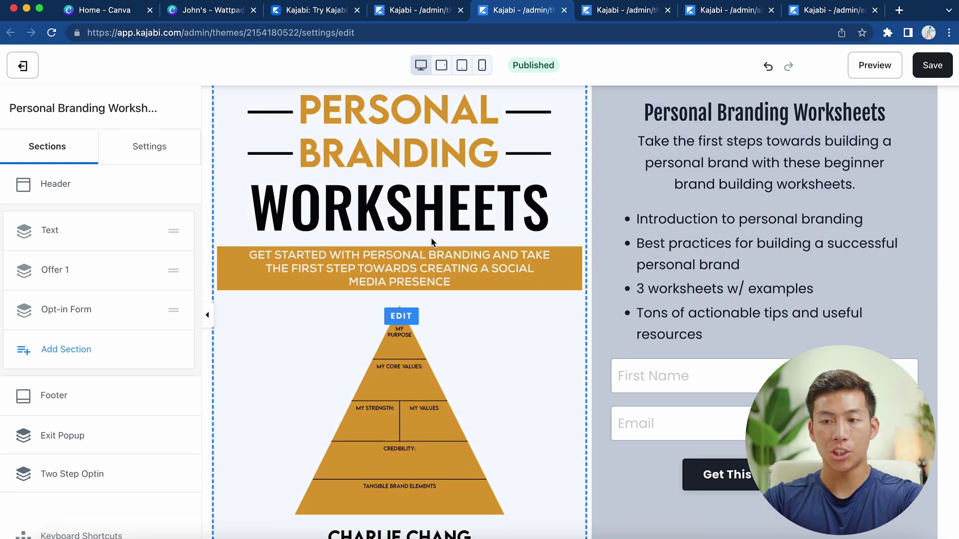
mouse_move(90, 313)
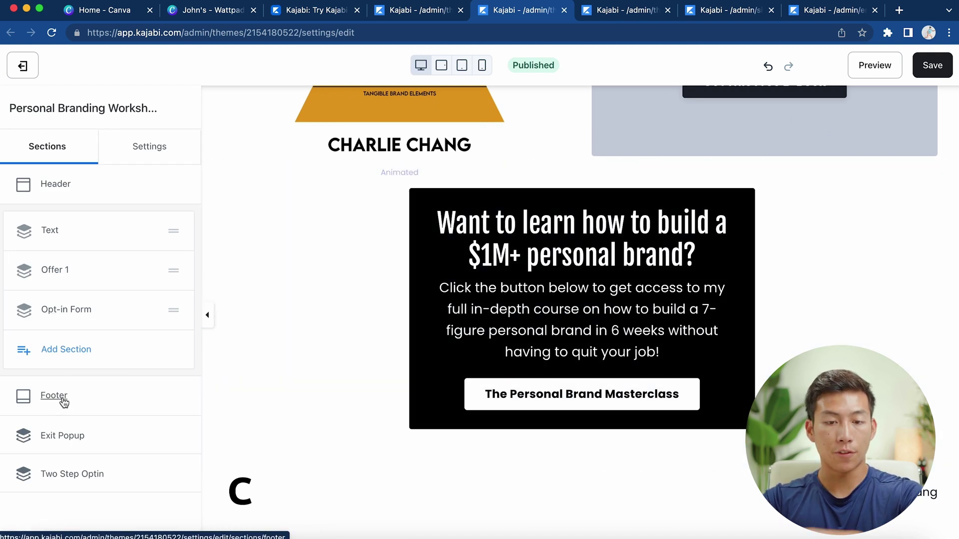
scroll(391, 314, "up", 5)
scroll(391, 313, "up", 2)
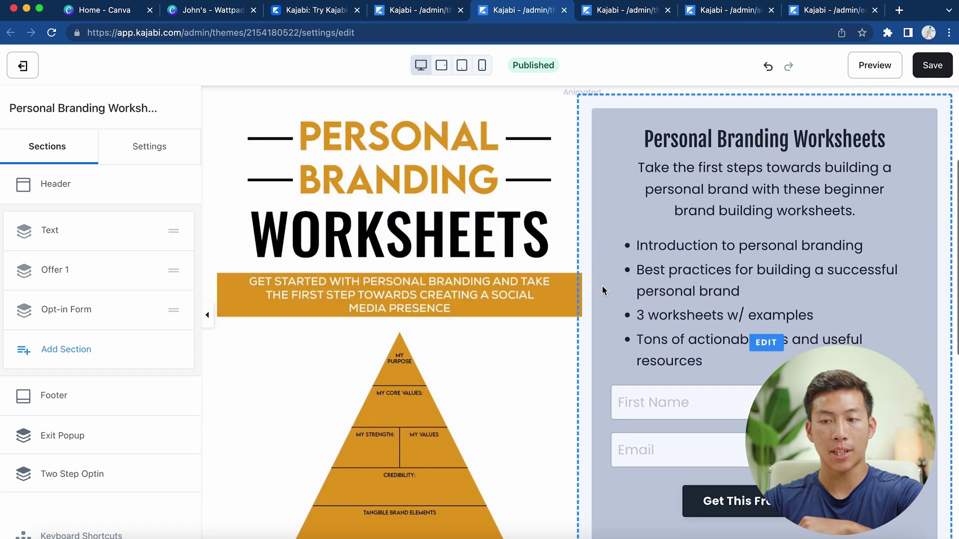
scroll(611, 276, "up", 3)
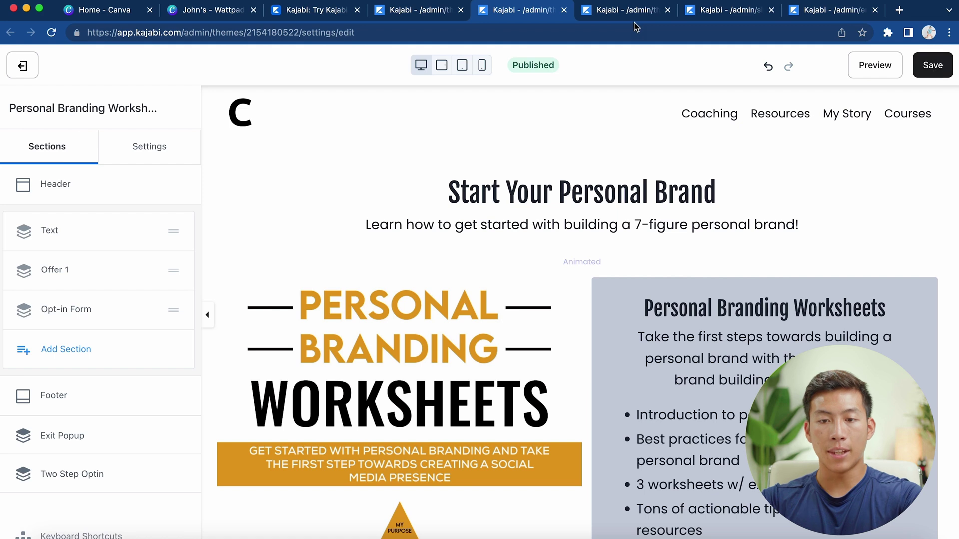
Step: Review the Freebie thank you page's 'Thank you!' heading and confirmation-email paragraph, then go to Forms
left_click(619, 15)
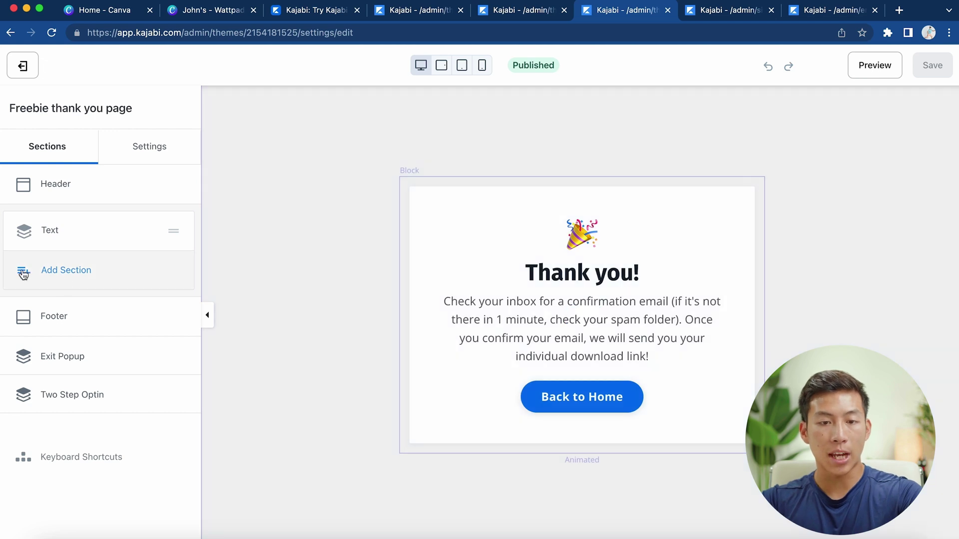
left_click(47, 238)
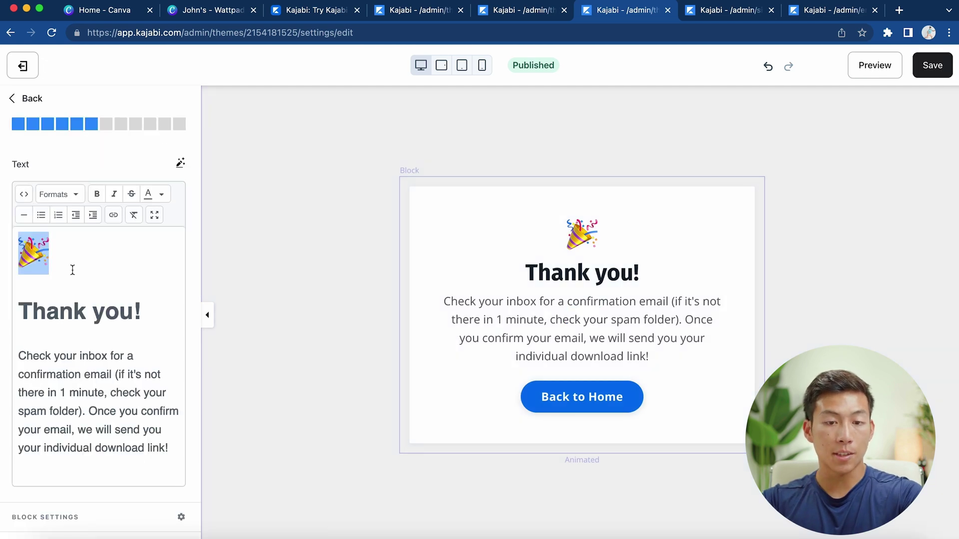
left_click(21, 315)
triple_click(40, 316)
left_click_drag(28, 356, 208, 478)
left_click(364, 361)
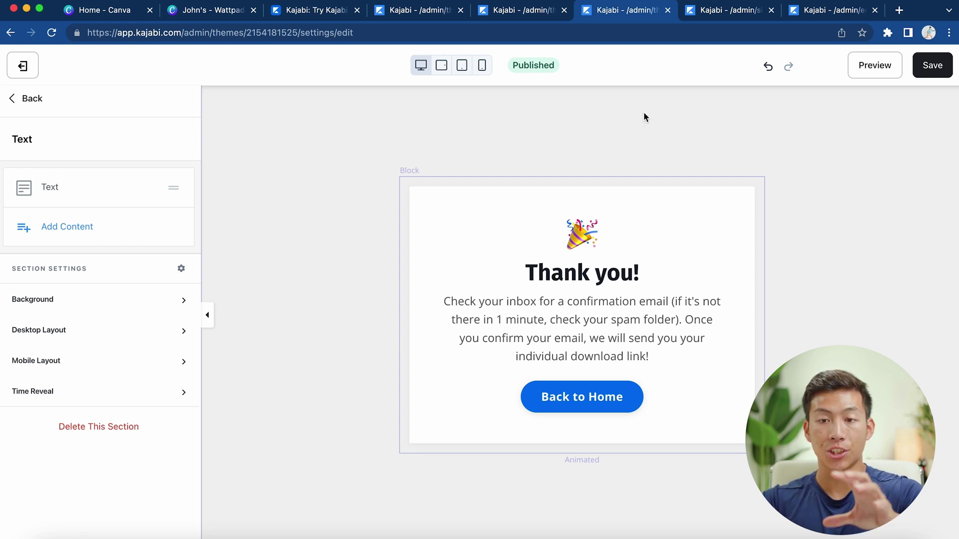
left_click(722, 14)
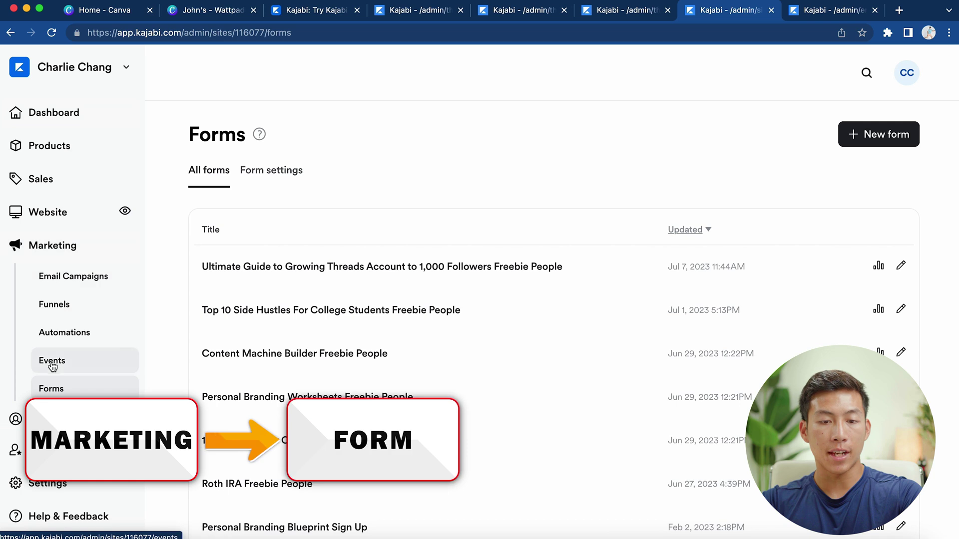
Step: Create and save a new form titled 'lead gen magnet demo form'
left_click(862, 143)
type("lead gen magnet demo")
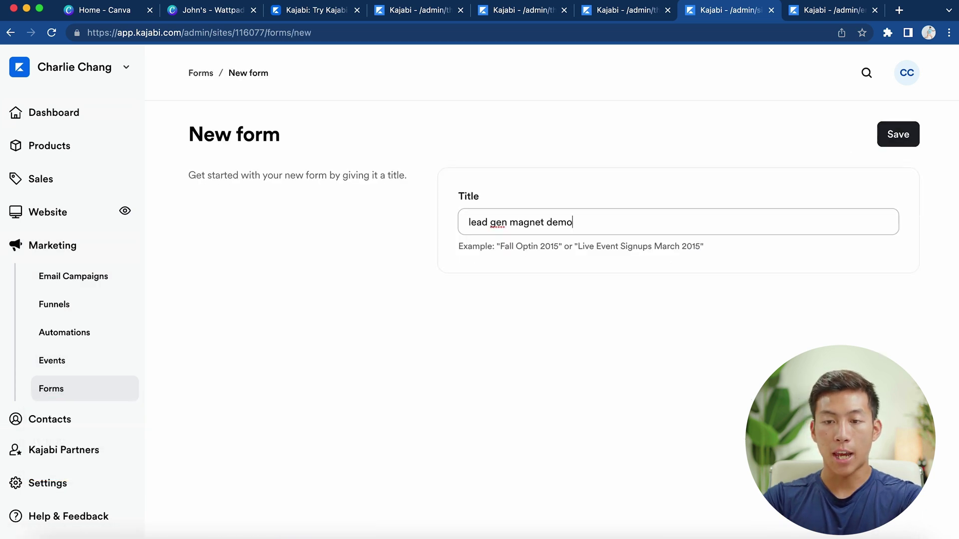
type(" form")
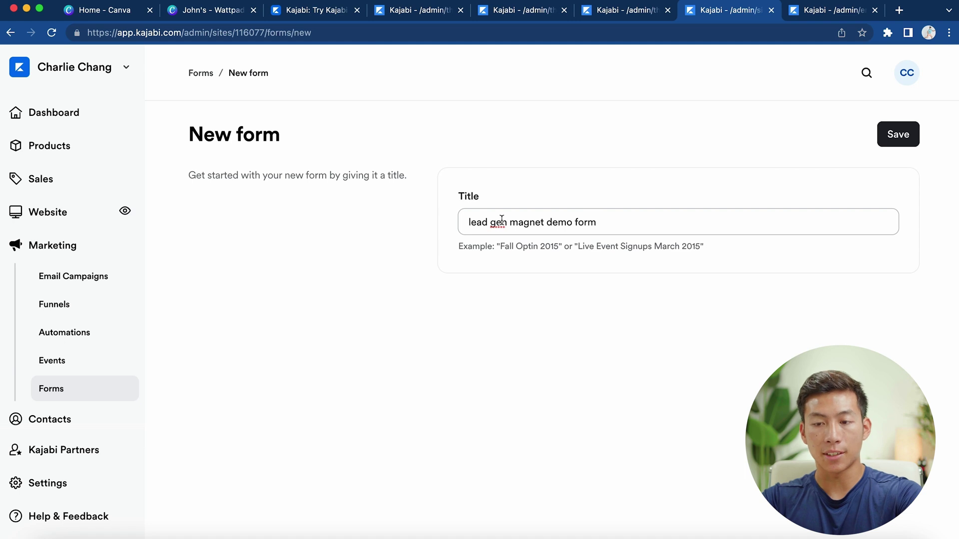
left_click(885, 135)
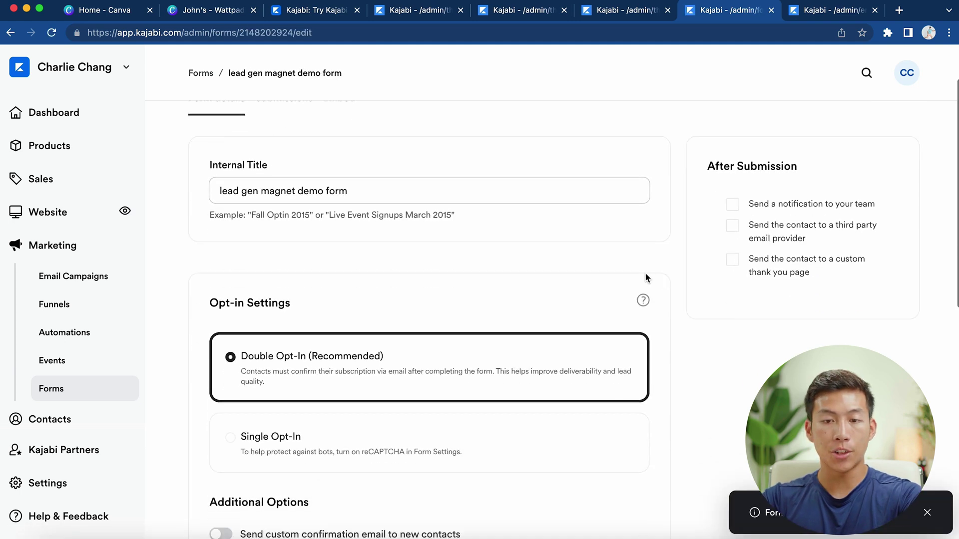
scroll(645, 274, "down", 5)
scroll(646, 279, "up", 5)
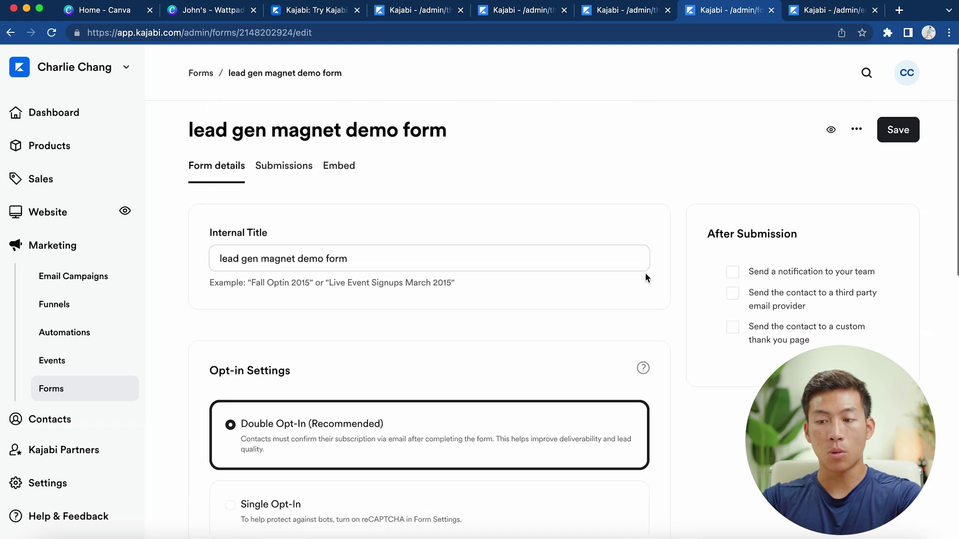
Step: Send the form's submitters to the custom Freebie thank you page
left_click(733, 332)
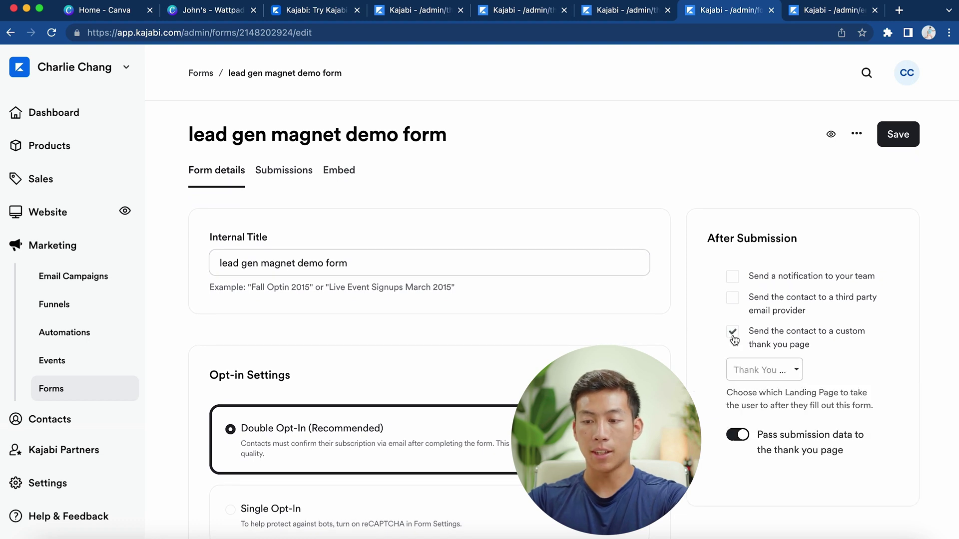
left_click(767, 372)
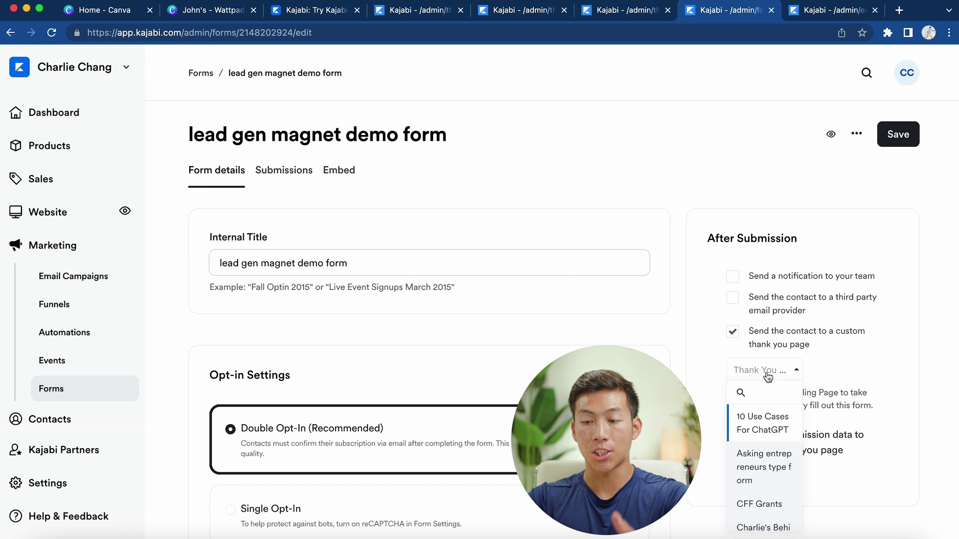
scroll(768, 377, "down", 5)
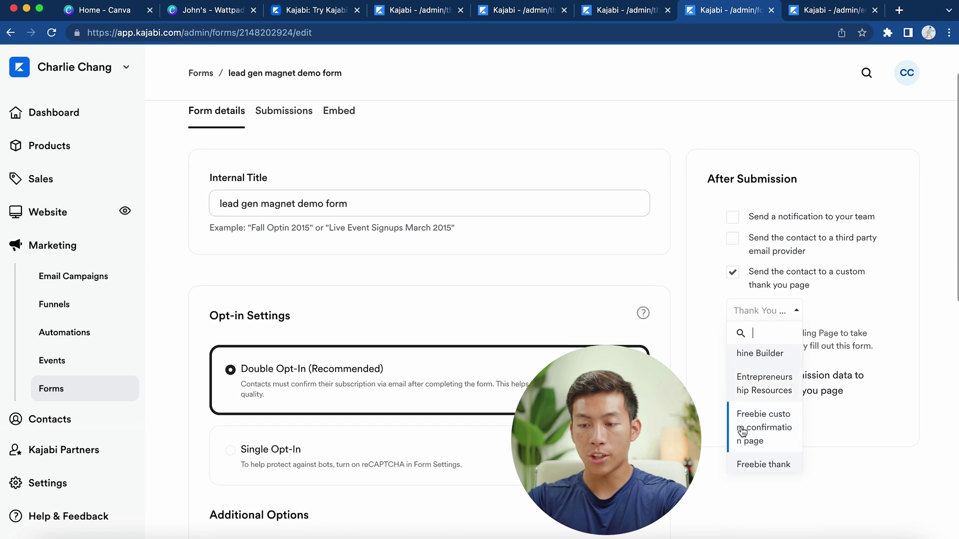
scroll(741, 428, "down", 2)
left_click(742, 412)
Step: Turn on Send custom confirmation email for the form
scroll(309, 323, "down", 3)
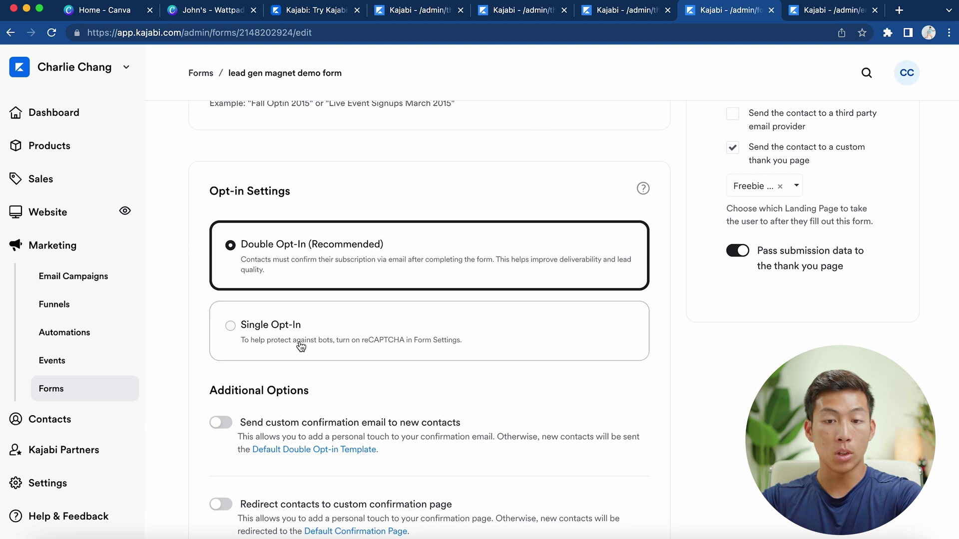
scroll(345, 276, "down", 3)
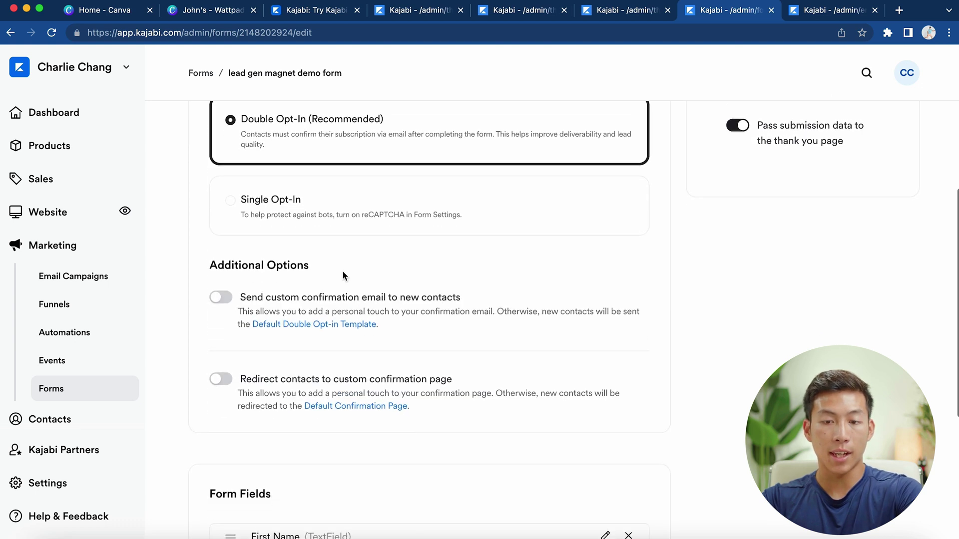
left_click(220, 293)
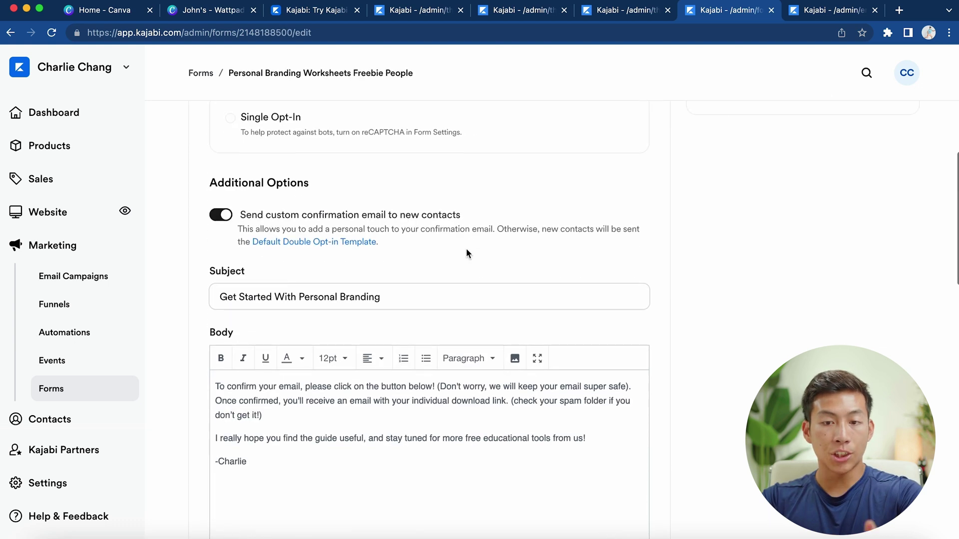
scroll(466, 249, "down", 2)
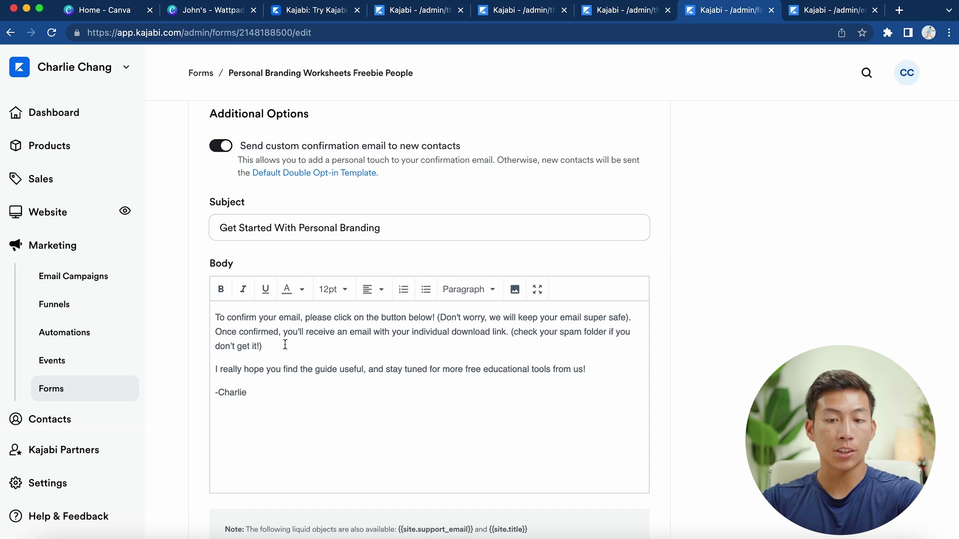
Step: Check the worksheets form's Form Fields and Automations, then switch to its worksheets email sequence
scroll(285, 345, "up", 10)
scroll(284, 343, "down", 12)
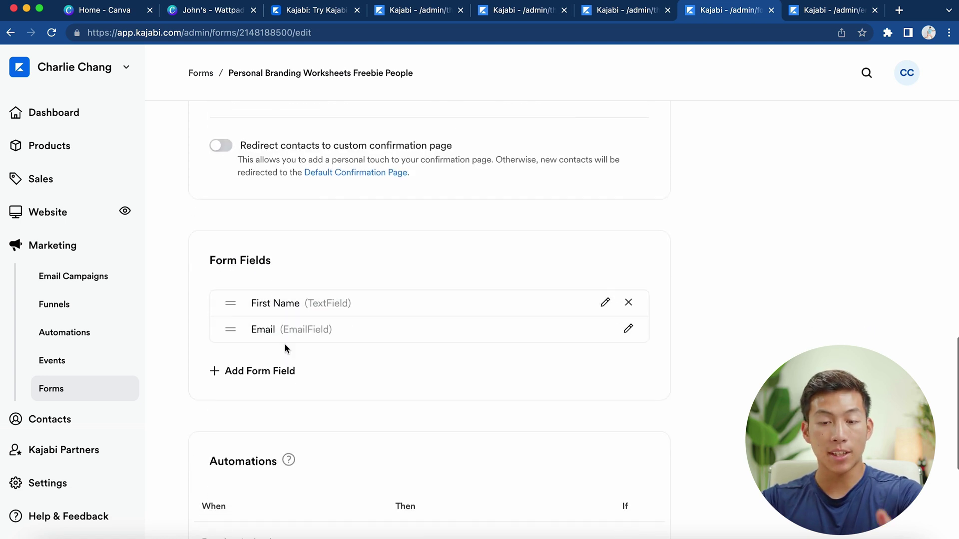
scroll(284, 343, "up", 1)
scroll(285, 348, "down", 15)
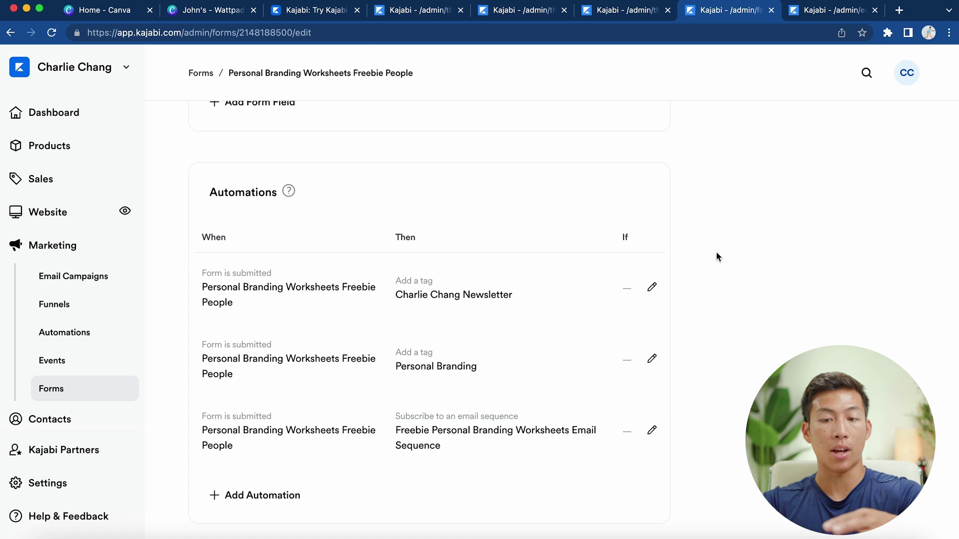
left_click(813, 13)
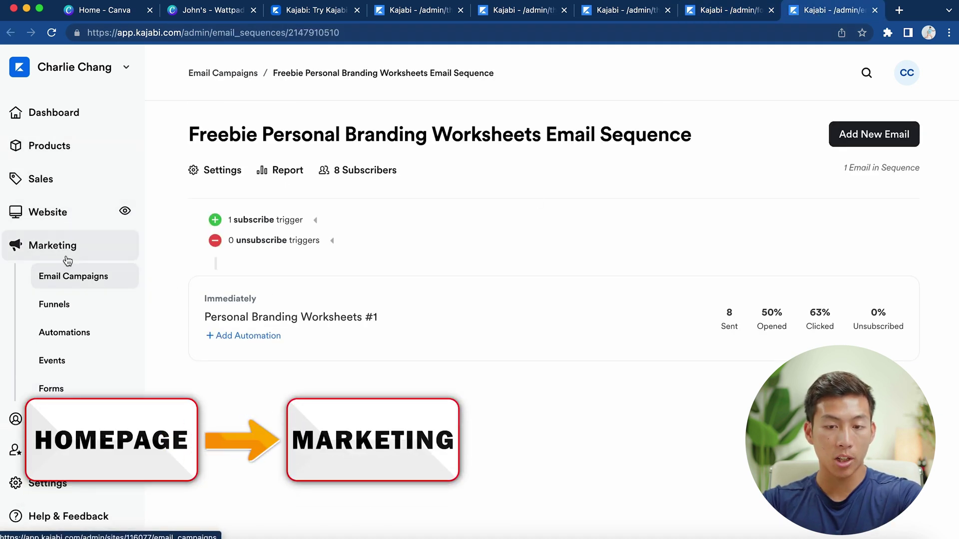
Step: Add a new Email Sequence campaign titled 'lead gen magnet demo email sequence'
left_click(85, 286)
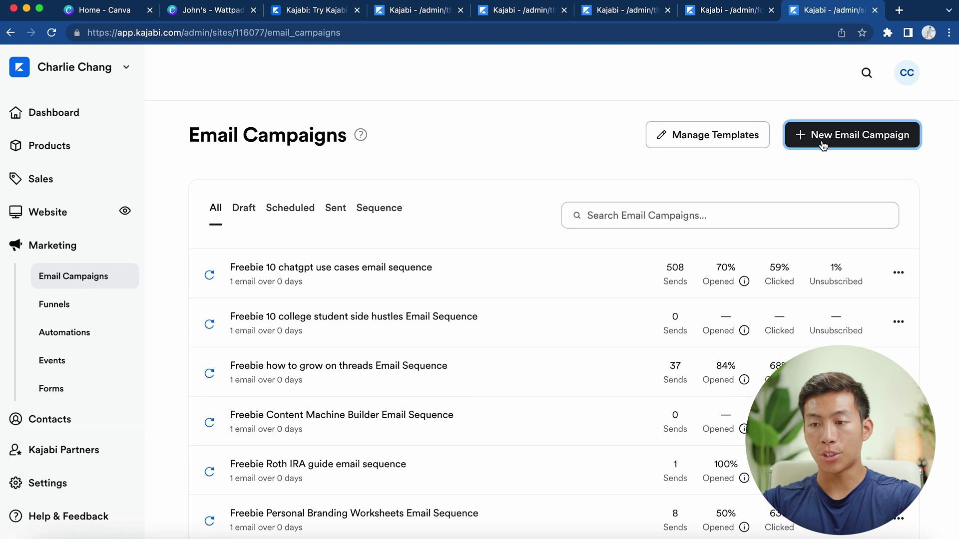
left_click(829, 150)
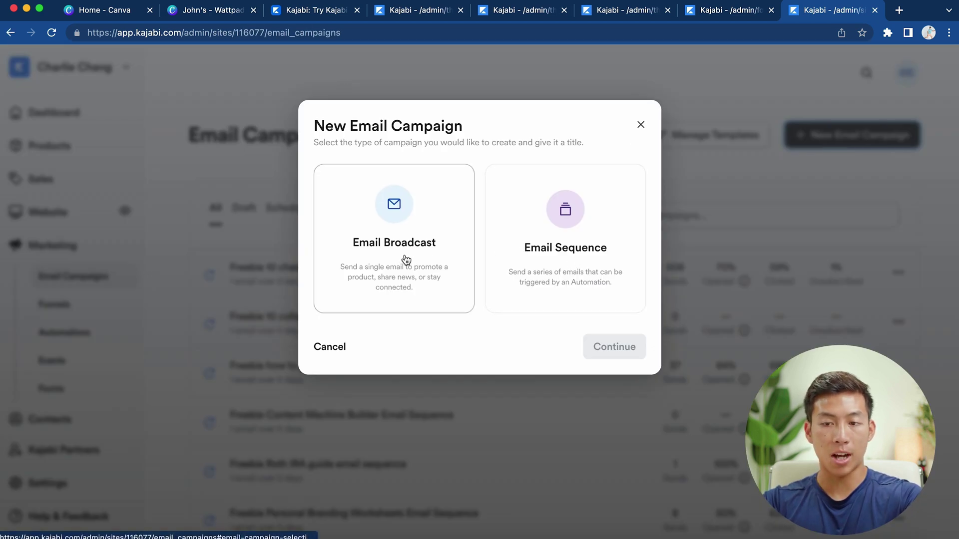
left_click(591, 272)
type("lead gen magnet demo email sequence")
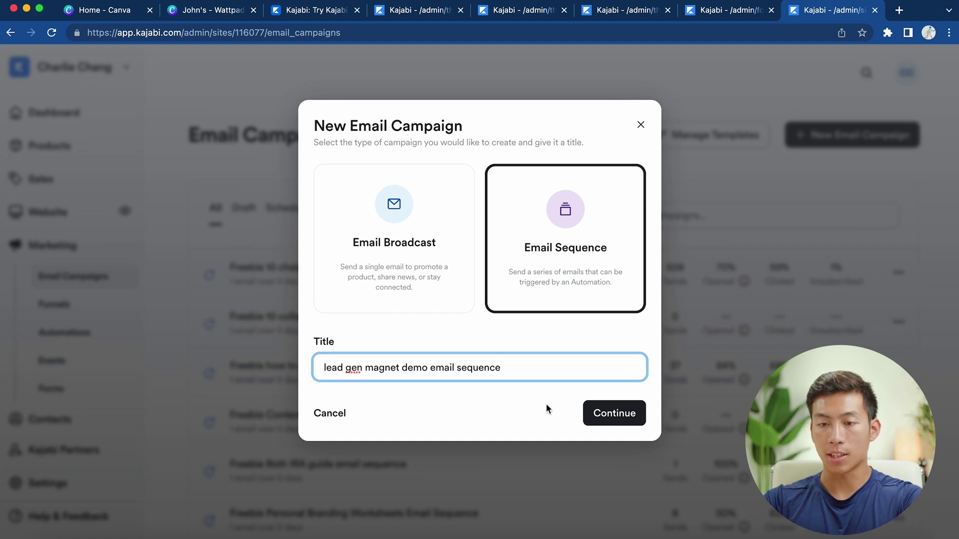
left_click(608, 419)
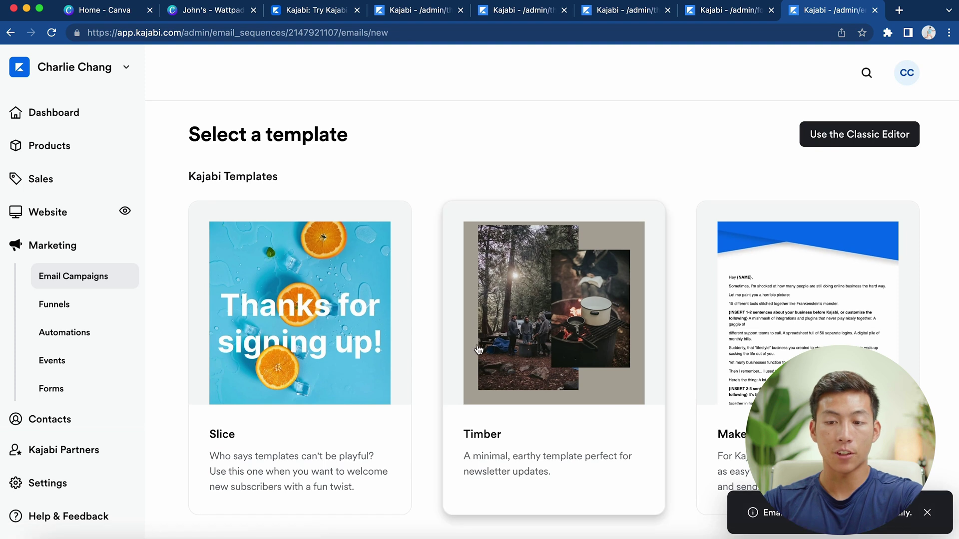
Step: Scroll through the Select a template gallery of email templates
scroll(429, 348, "down", 12)
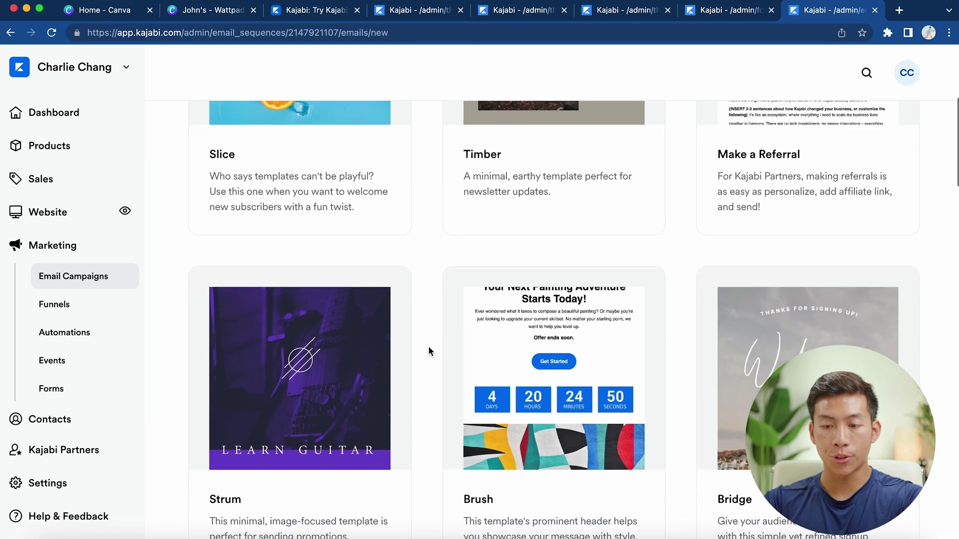
scroll(429, 349, "down", 5)
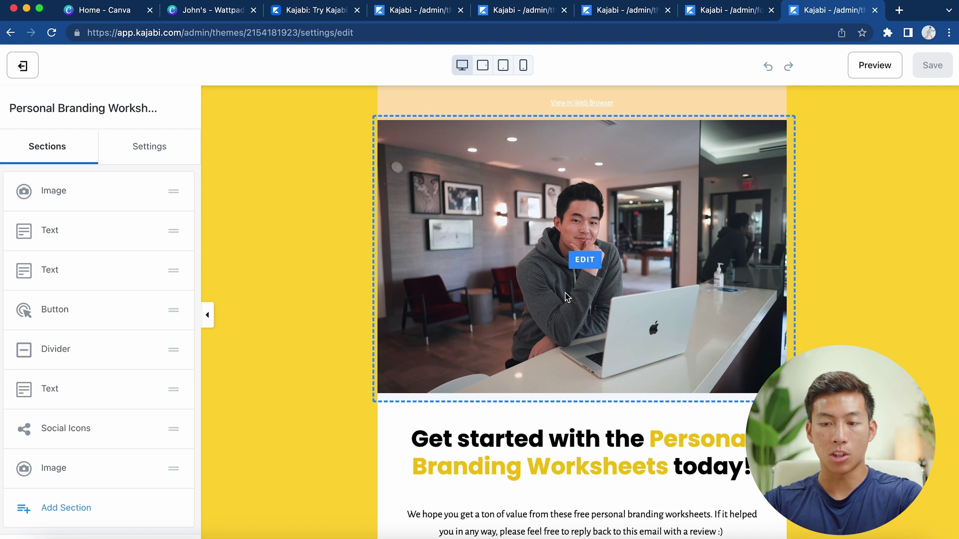
Step: Set the Personal Branding Worksheets button's Link Action to 'Download a file'
scroll(566, 297, "down", 5)
scroll(566, 297, "up", 5)
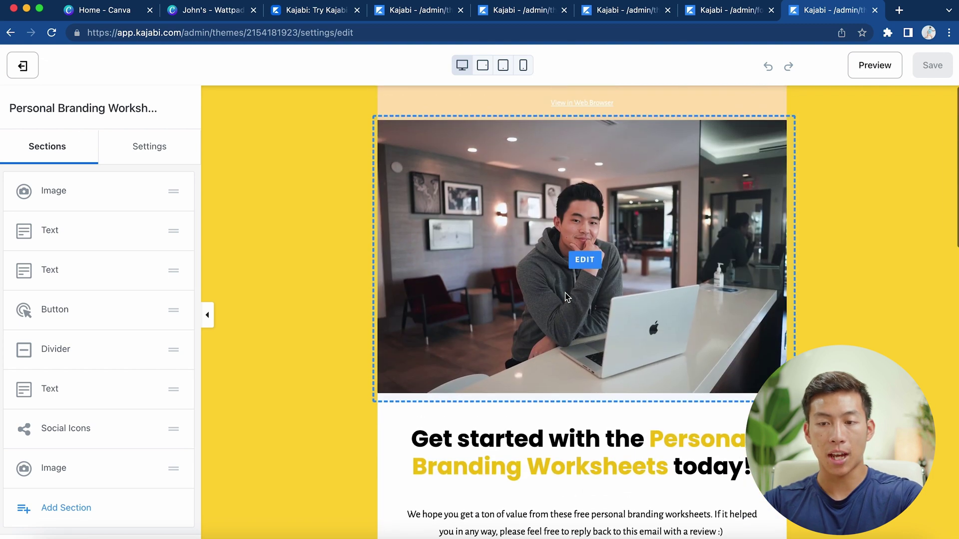
scroll(566, 297, "down", 5)
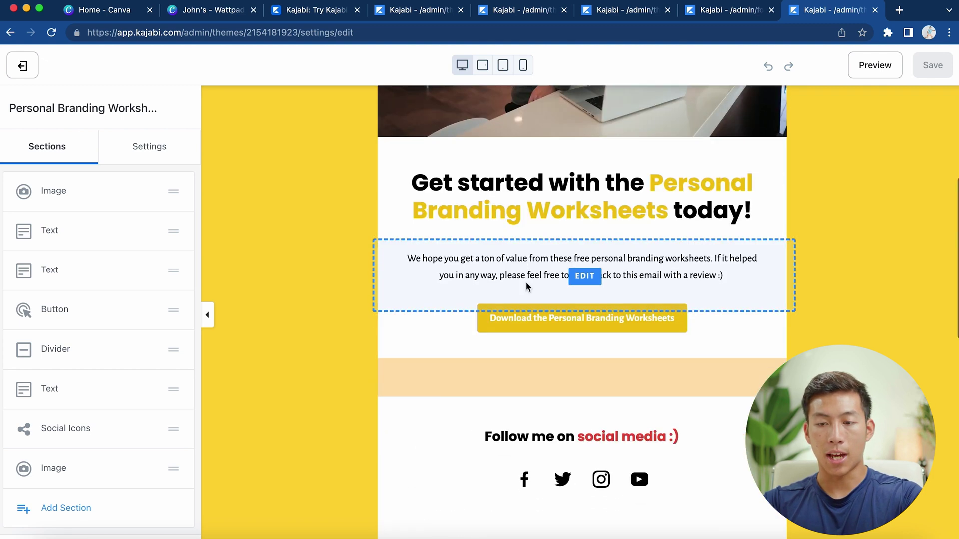
left_click(531, 331)
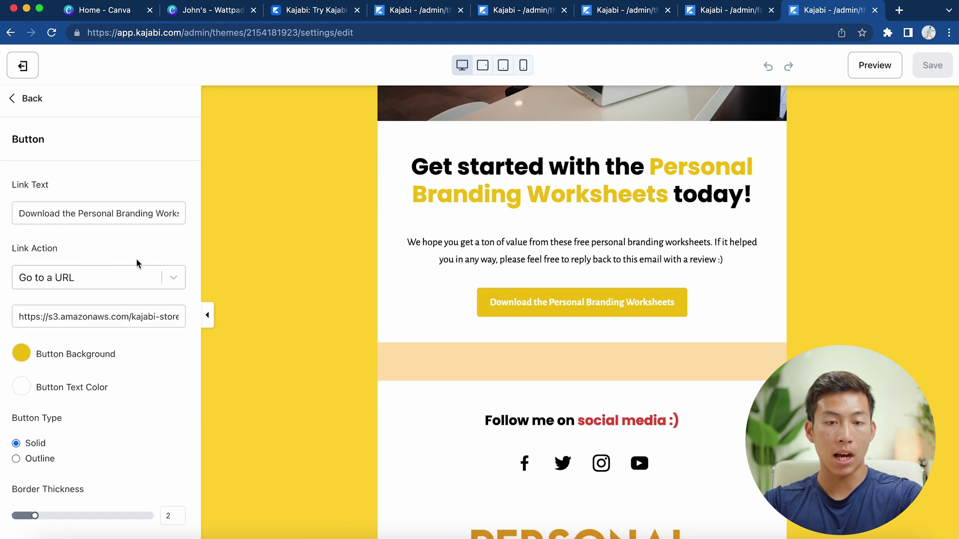
left_click(94, 279)
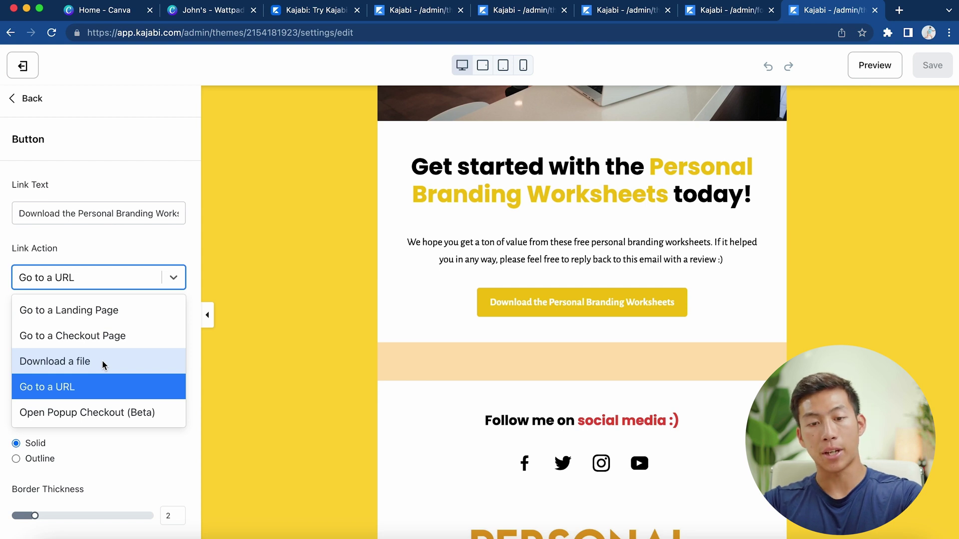
left_click(102, 361)
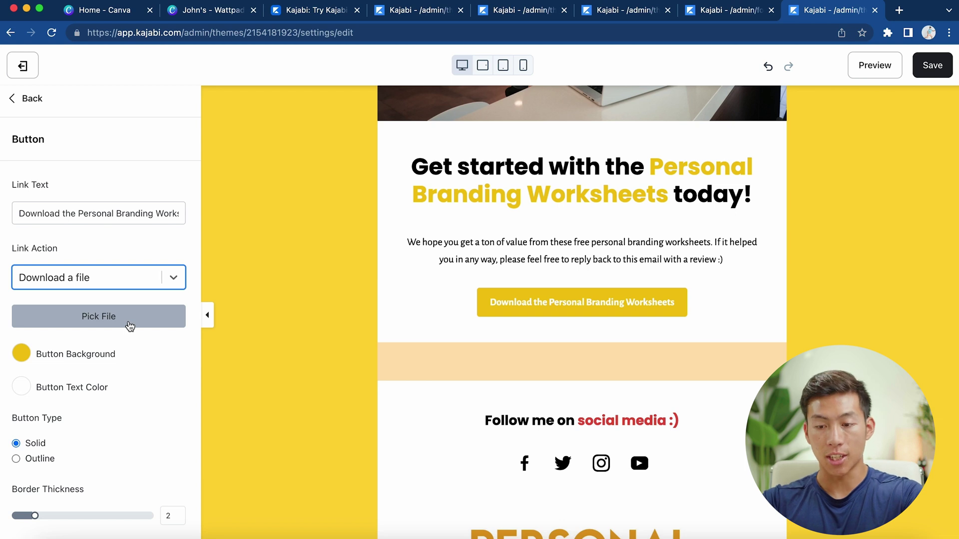
Step: Exit the email template editor back to the Edit Email Sequence Email page
scroll(406, 370, "down", 3)
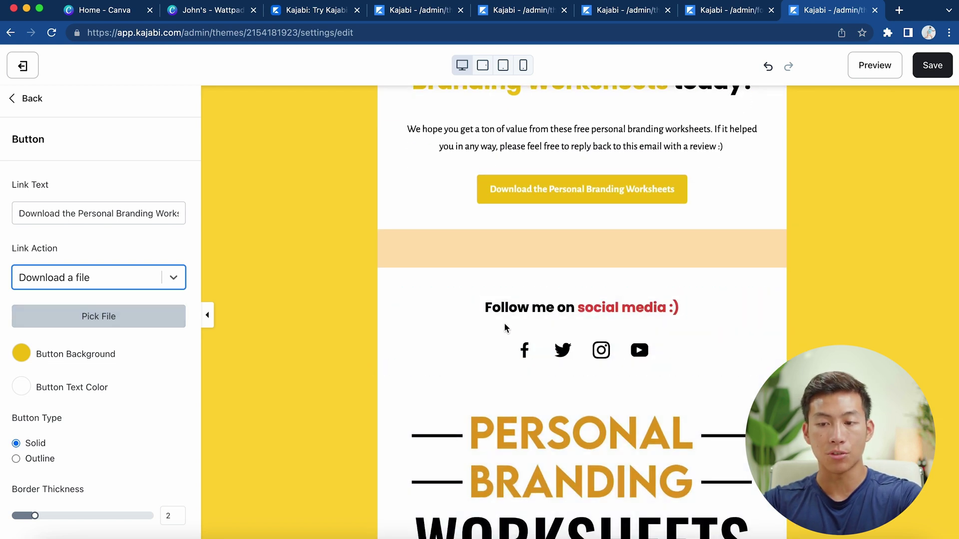
scroll(505, 325, "down", 8)
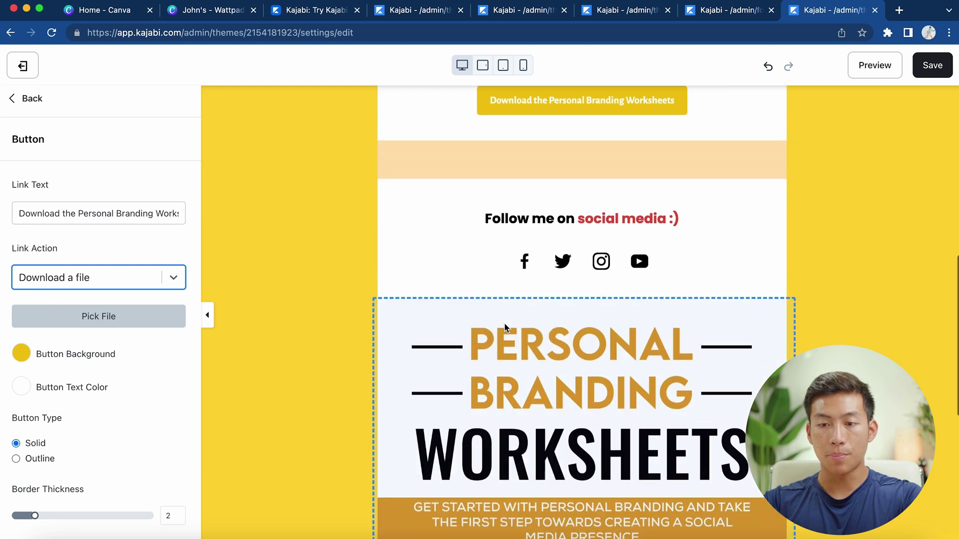
scroll(529, 354, "down", 3)
scroll(527, 363, "up", 10)
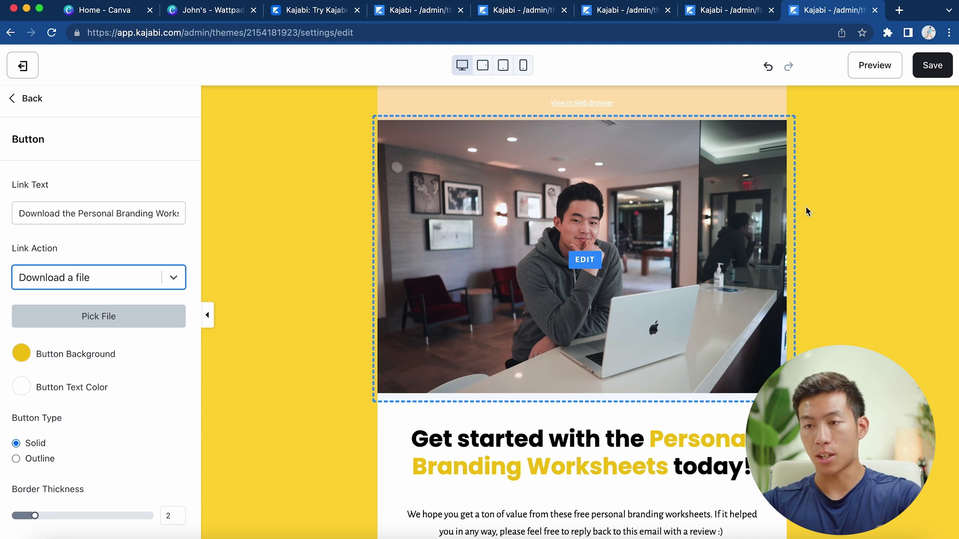
left_click(928, 75)
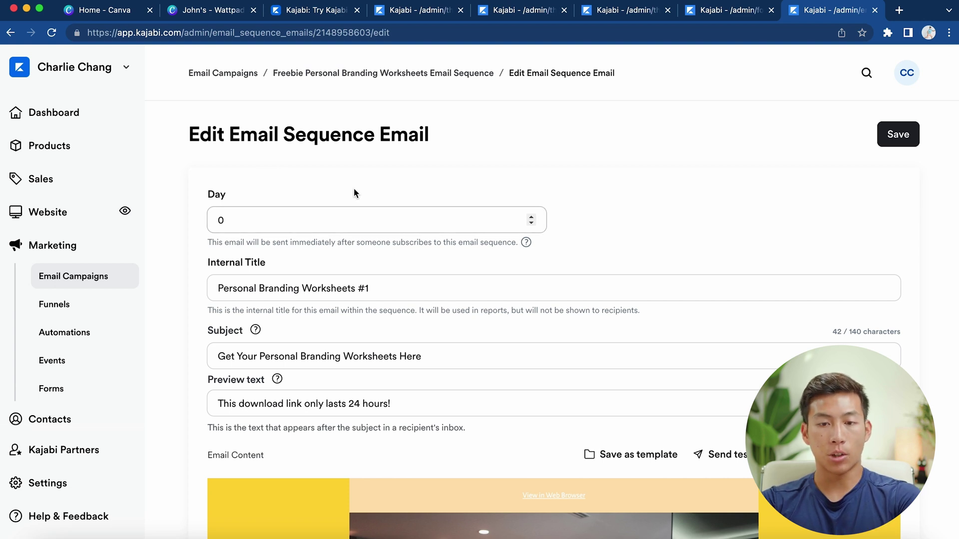
Step: Scroll through the Day 0 'Personal Branding Worksheets #1' email settings
scroll(353, 193, "down", 2)
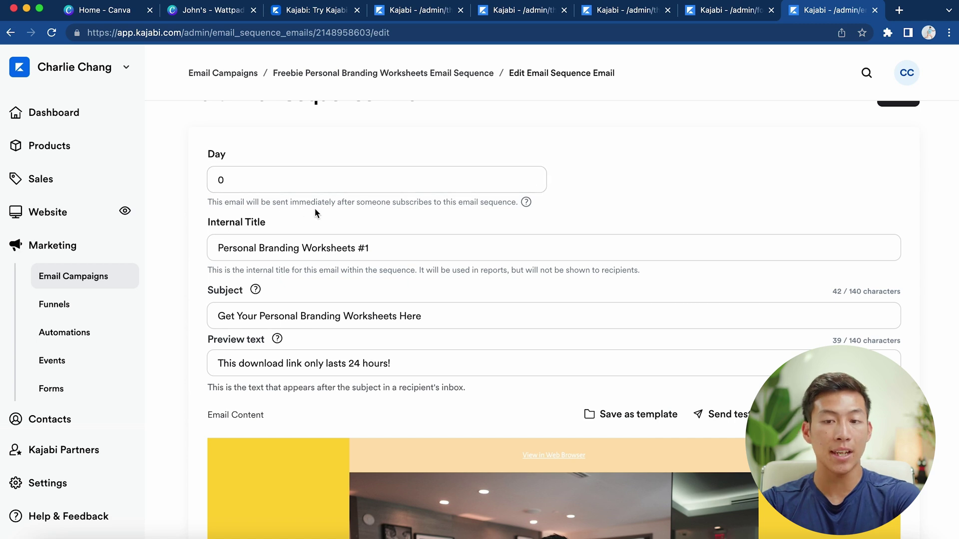
scroll(319, 219, "down", 1)
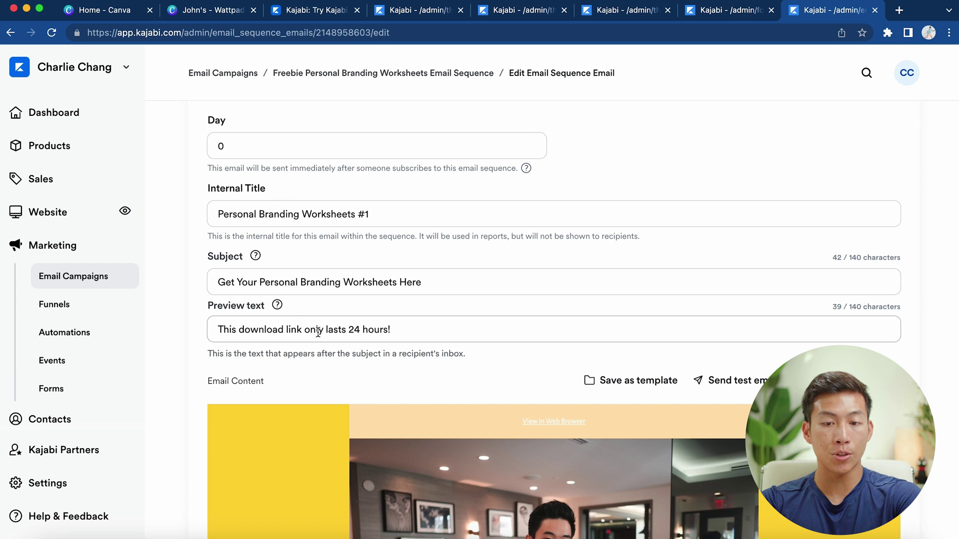
scroll(475, 342, "down", 15)
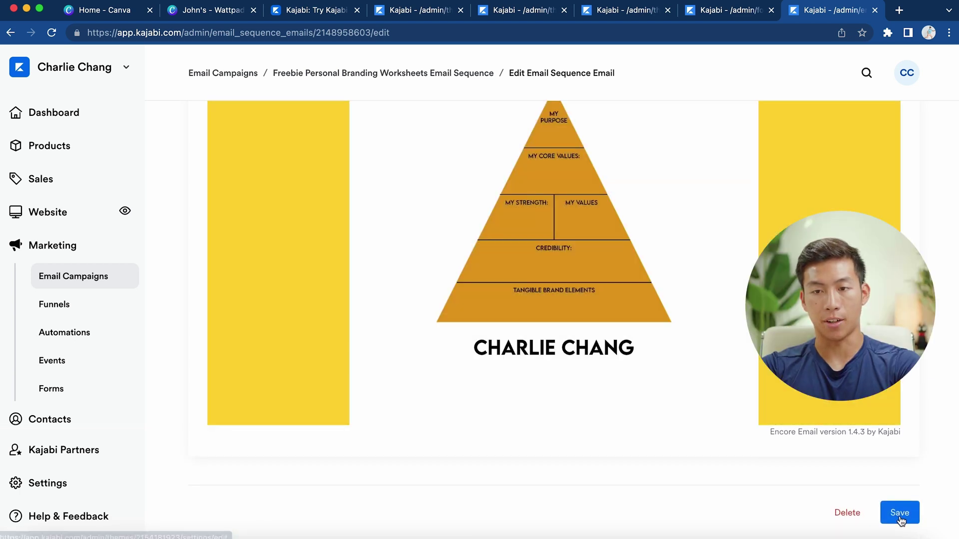
Step: Back on the sequence overview, expand '1 subscribe trigger' and start a new trigger
left_click(900, 512)
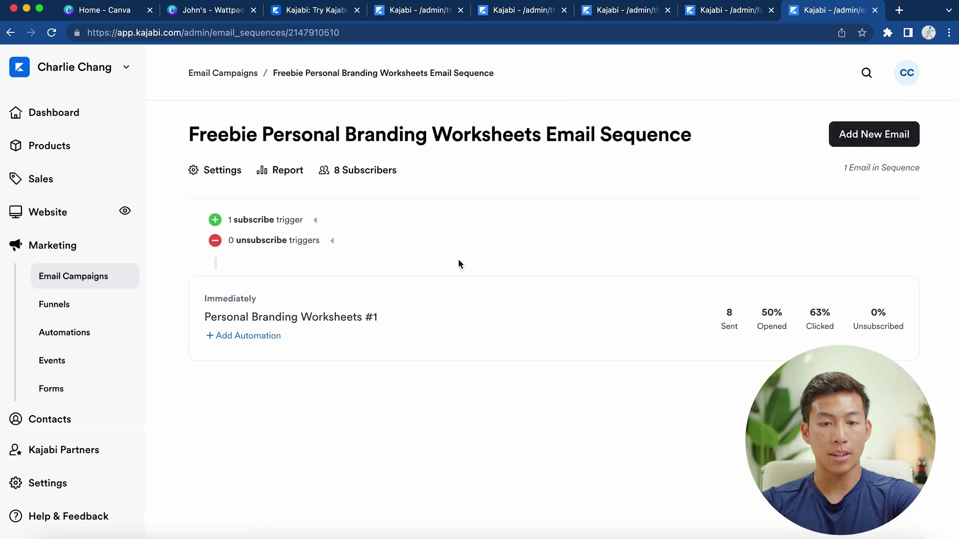
left_click(316, 221)
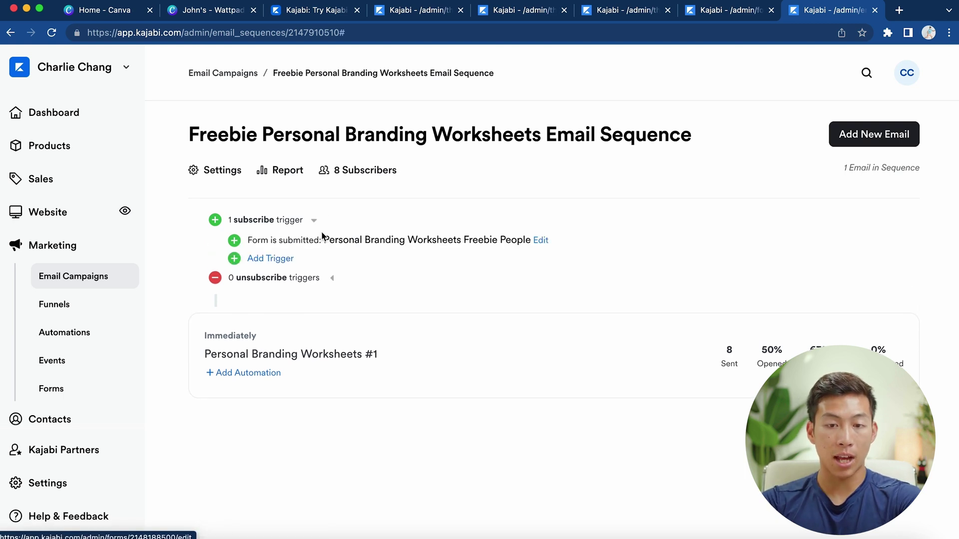
left_click(264, 262)
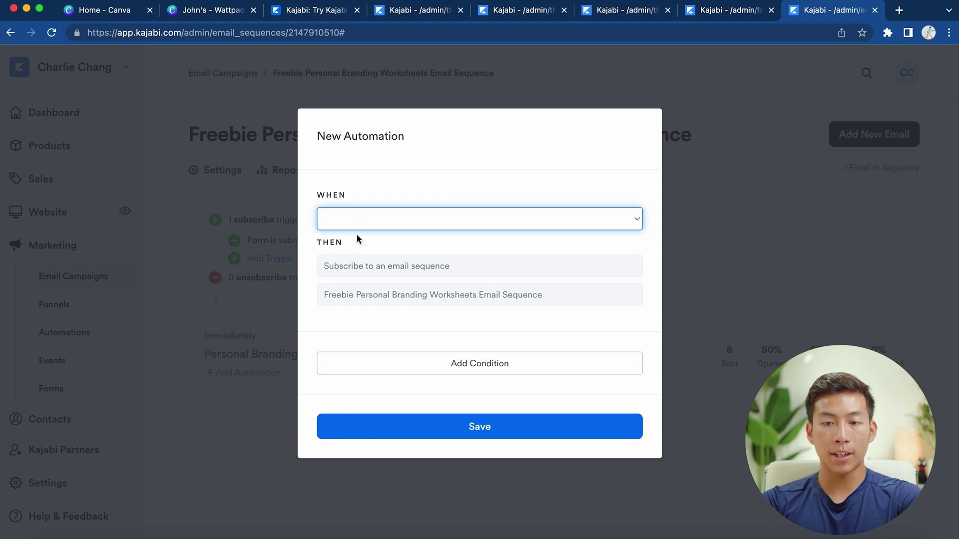
Step: Pick 'Form is submitted' with the Personal Branding Worksheets Freebie People form, then discard the automation
left_click(366, 221)
scroll(388, 288, "down", 5)
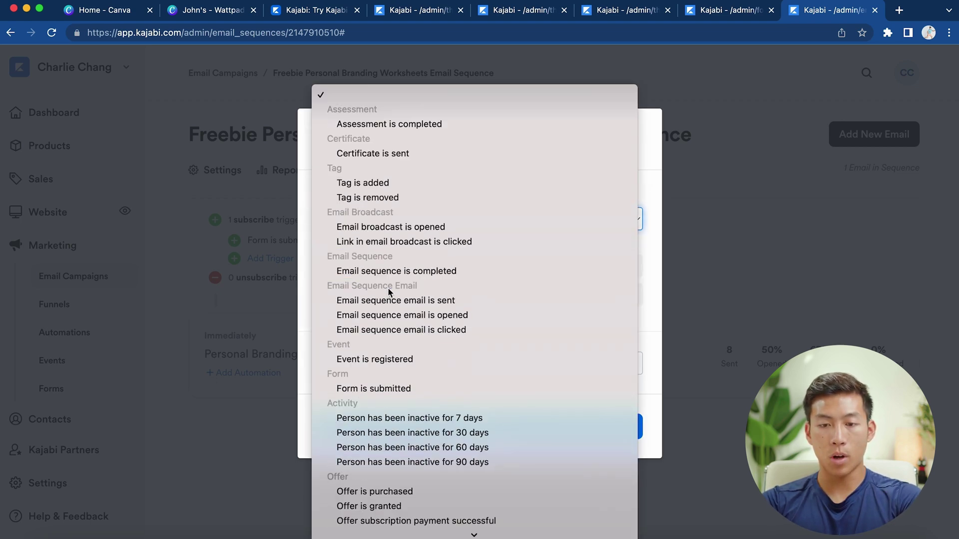
left_click(393, 283)
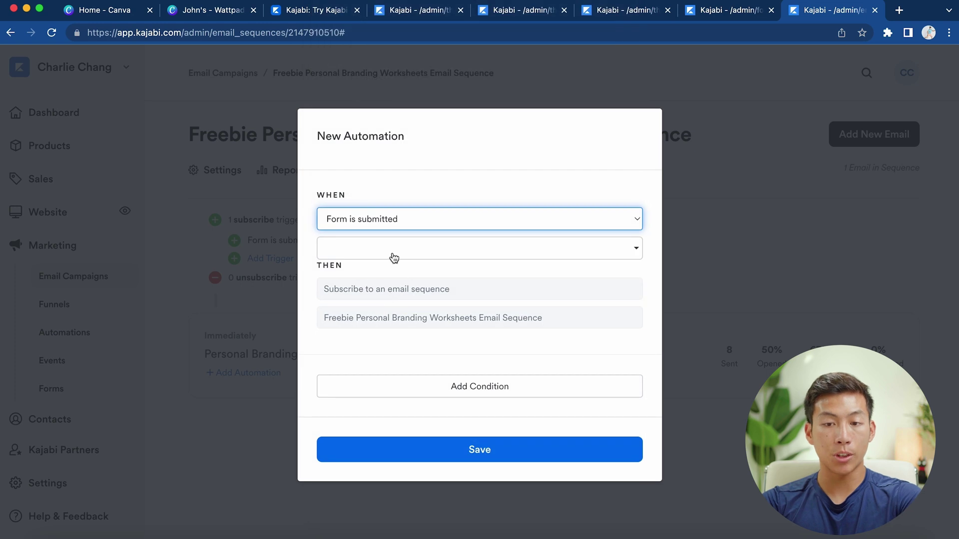
left_click(394, 248)
scroll(412, 328, "down", 3)
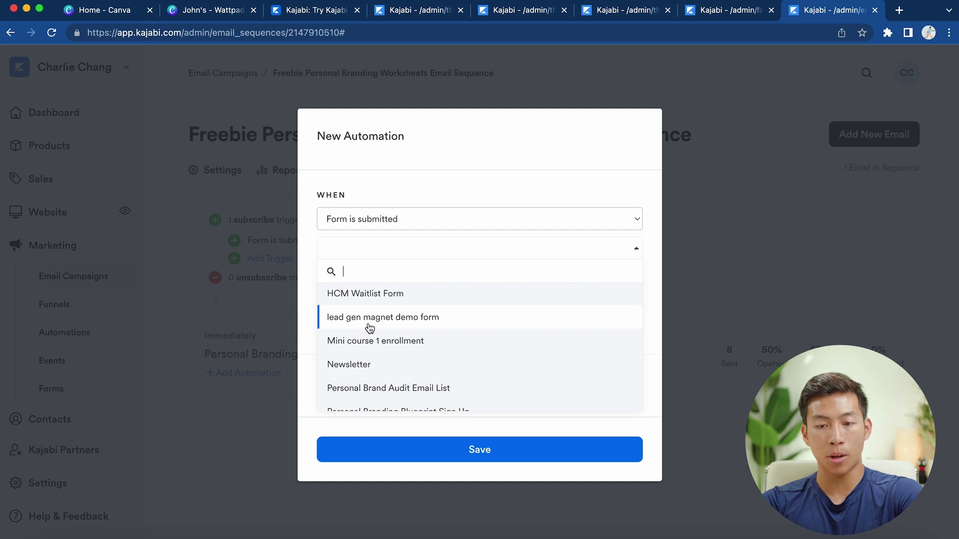
scroll(432, 328, "down", 4)
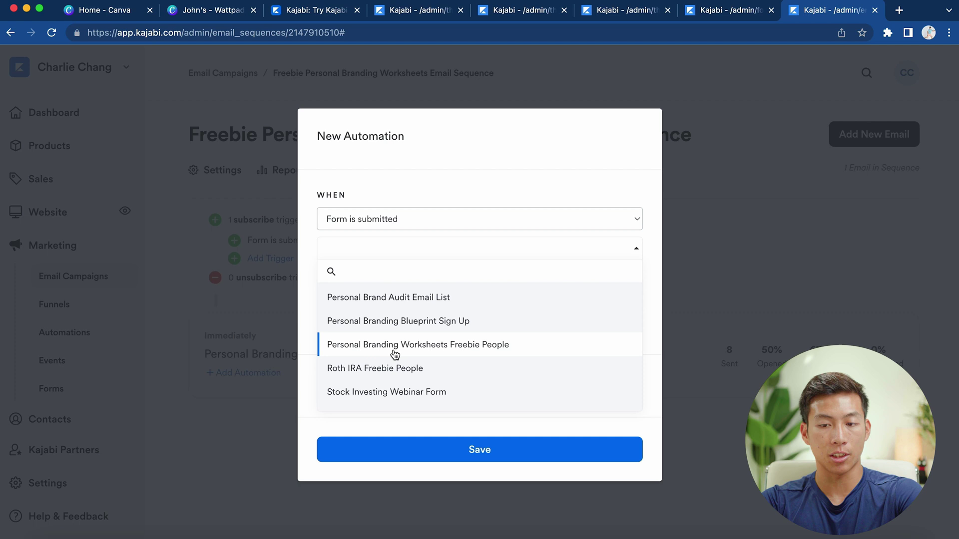
left_click(454, 354)
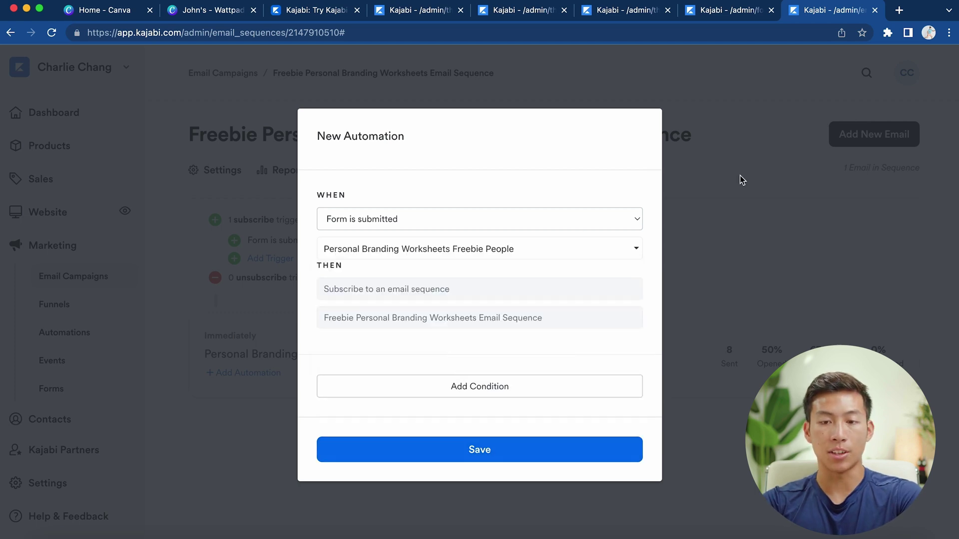
left_click(749, 200)
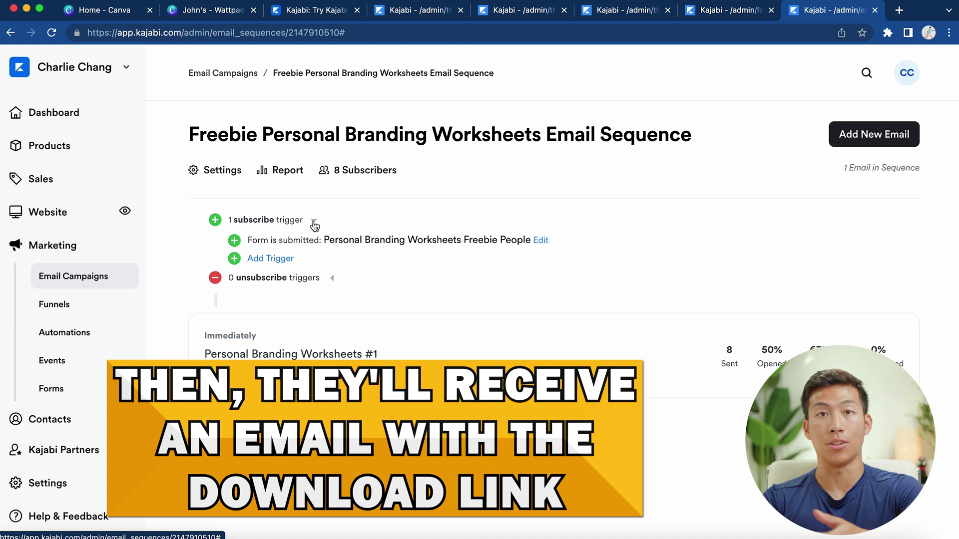
key("ctrl+shift+Tab")
Step: Review the form's three Automations rules, then return to the Lead Gen Magnet Demo landing page editor
scroll(683, 302, "up", 10)
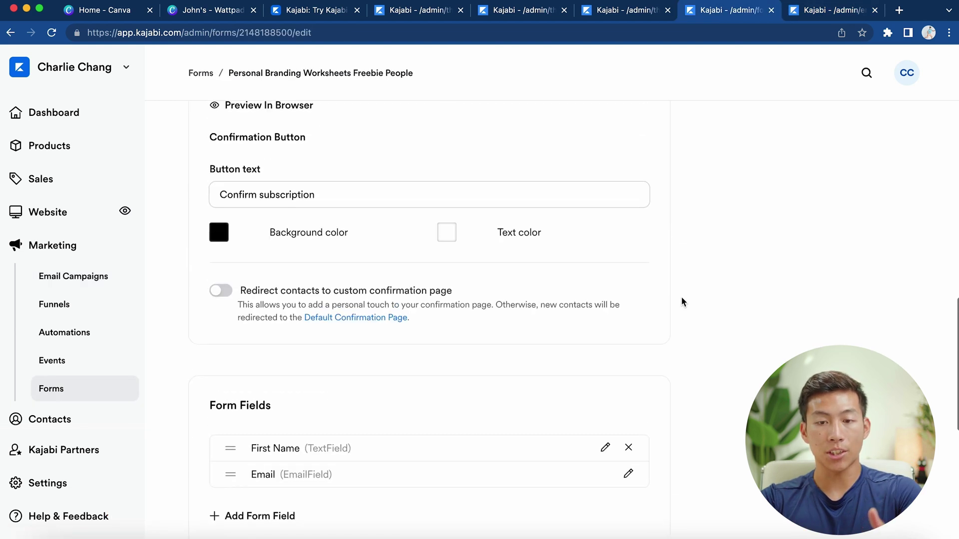
scroll(682, 302, "down", 6)
scroll(682, 302, "down", 5)
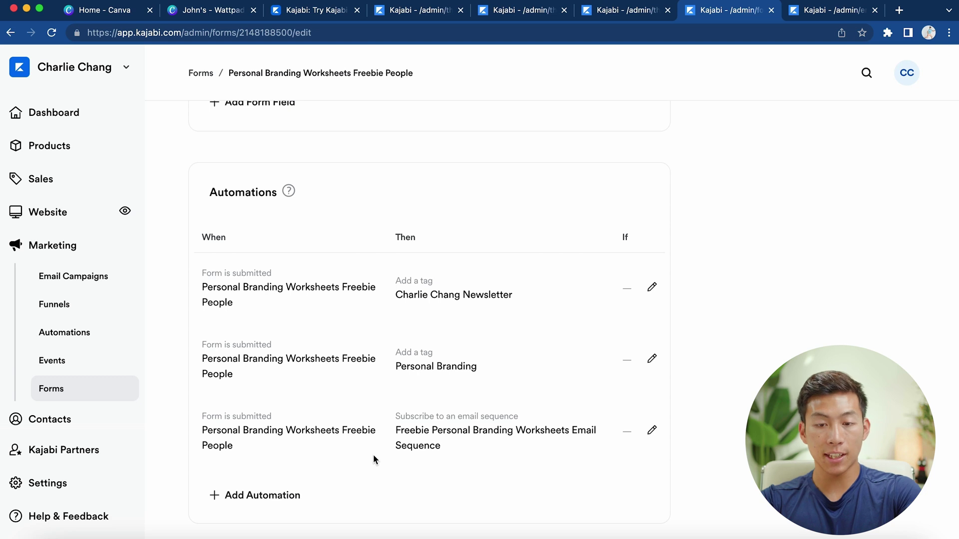
scroll(469, 452, "up", 6)
scroll(480, 451, "down", 6)
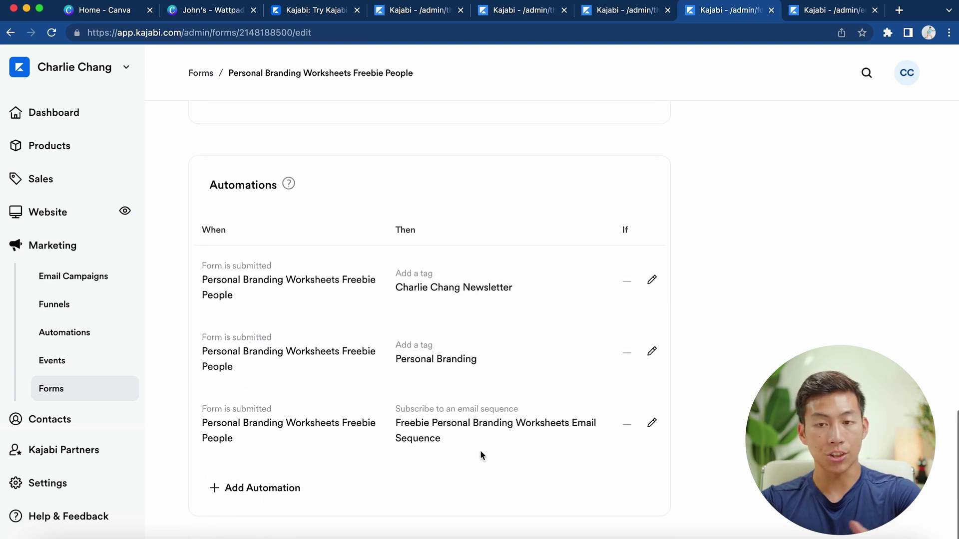
key("ctrl+shift+Tab")
key("ctrl+shift+Tab")
key("ctrl+shift+Tab")
scroll(424, 293, "up", 1)
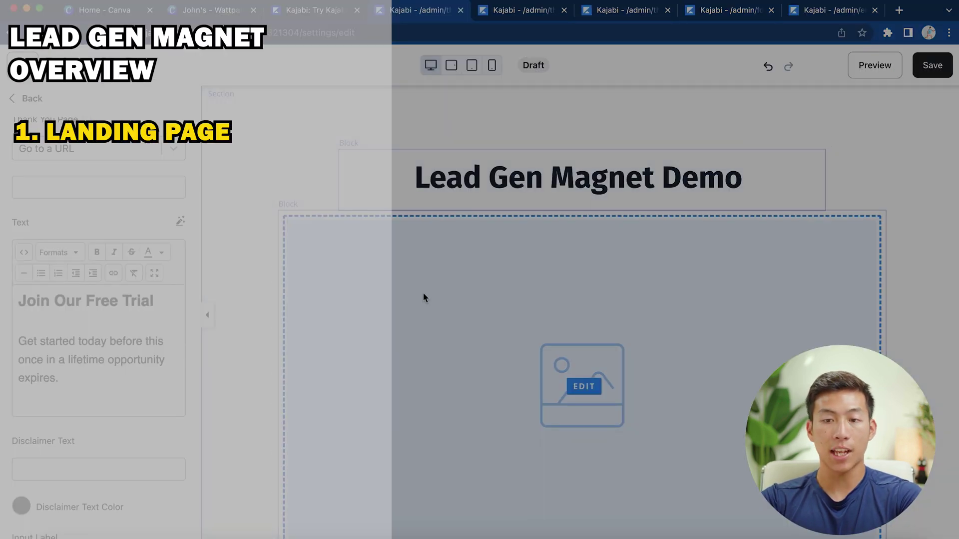
Step: Close the landing page editor tab to review the thank-you page and the form's settings
scroll(426, 280, "down", 2)
key("ctrl+w")
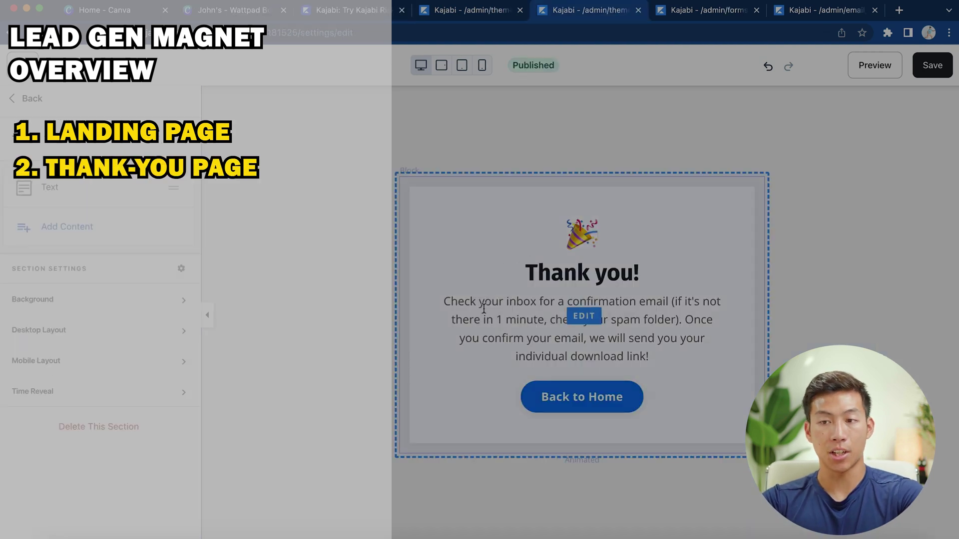
left_click(709, 10)
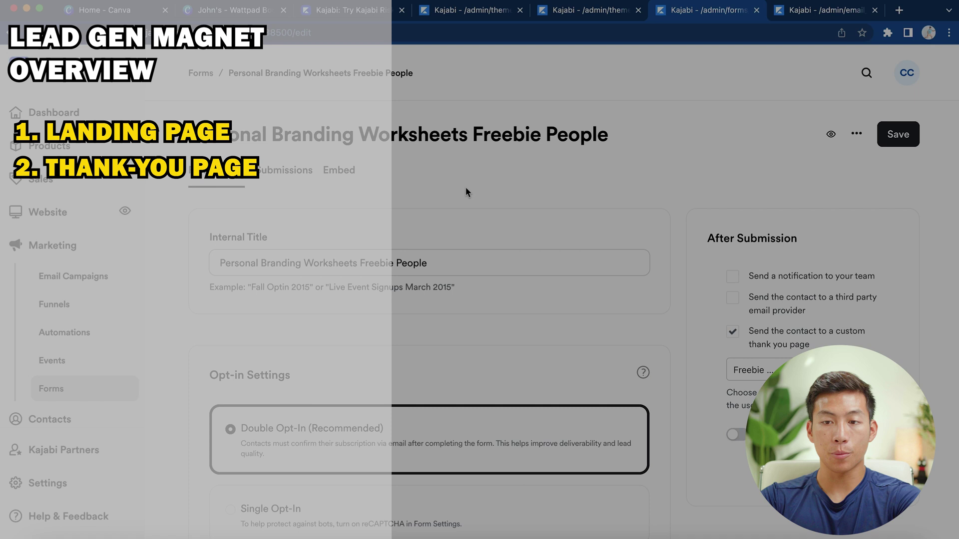
Step: Check the forms available to the landing page, then return to the worksheets email sequence
key("super+4")
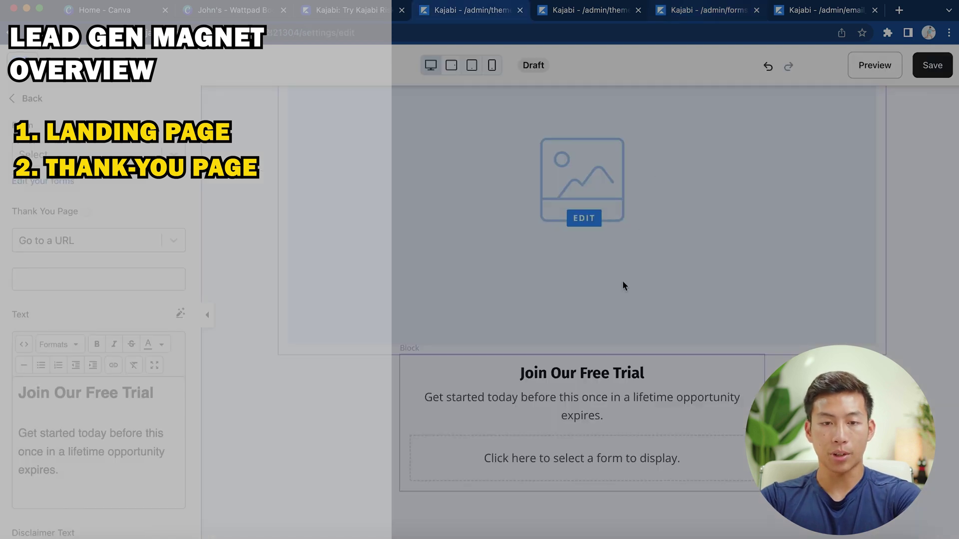
left_click(95, 155)
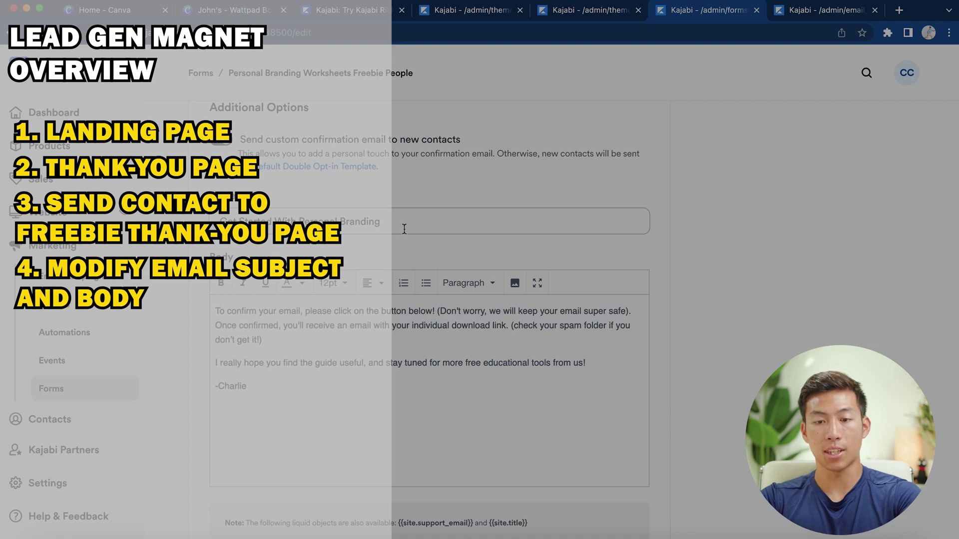
scroll(404, 229, "down", 12)
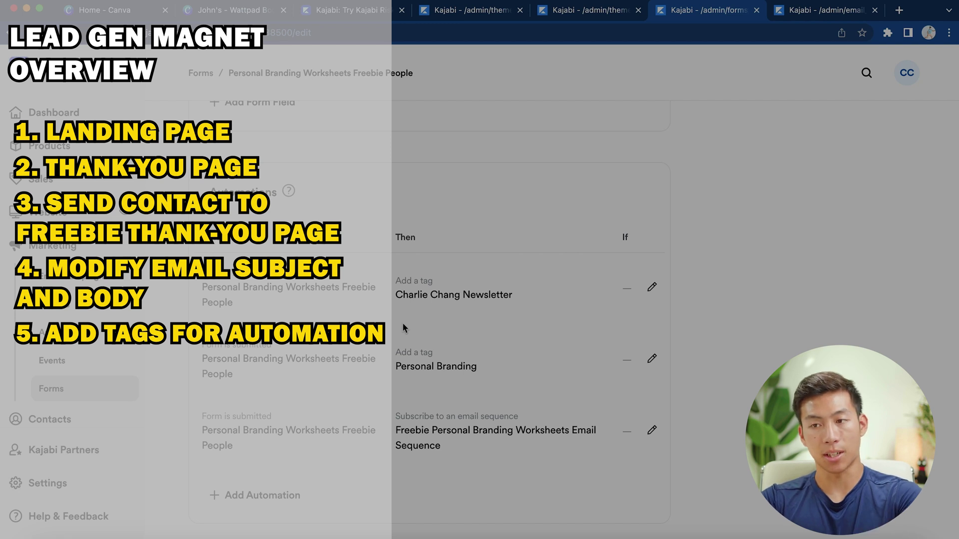
left_click(828, 7)
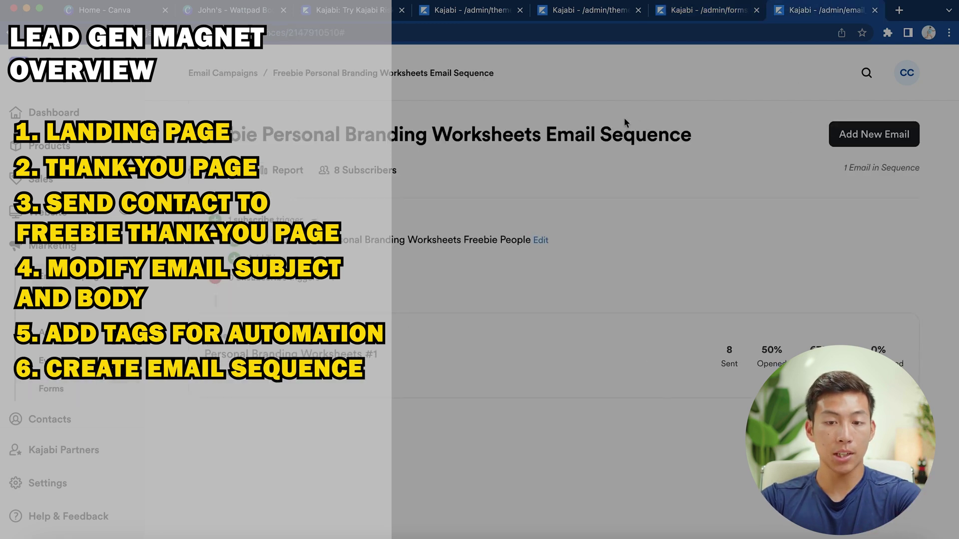